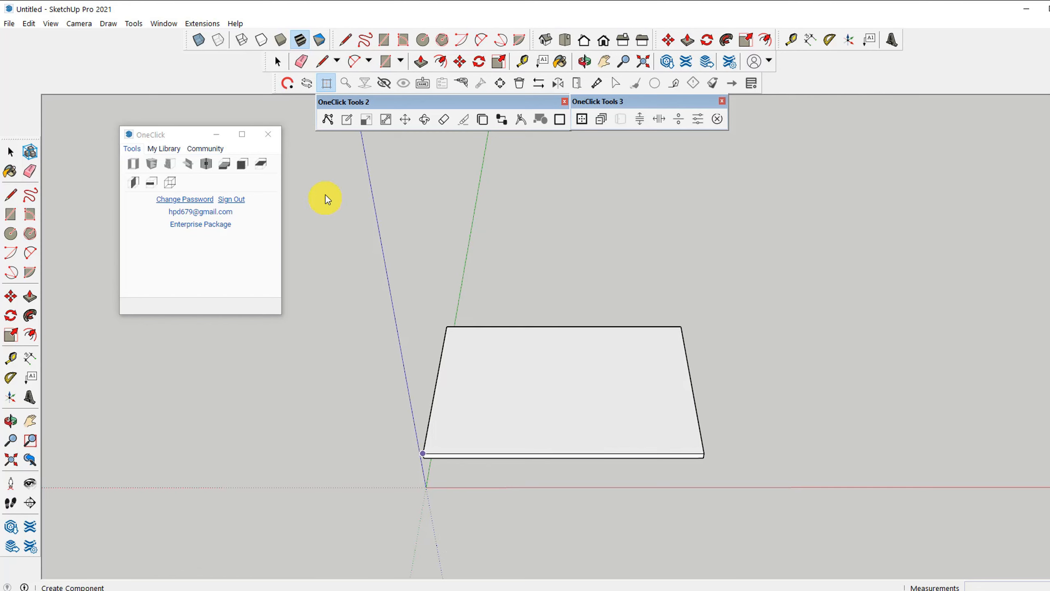
Step: Open the rectangular panel in the OneClick shape editor and reposition the editor window to show more of the canvas
{"action": "left_click", "coordinate": [328, 121]}
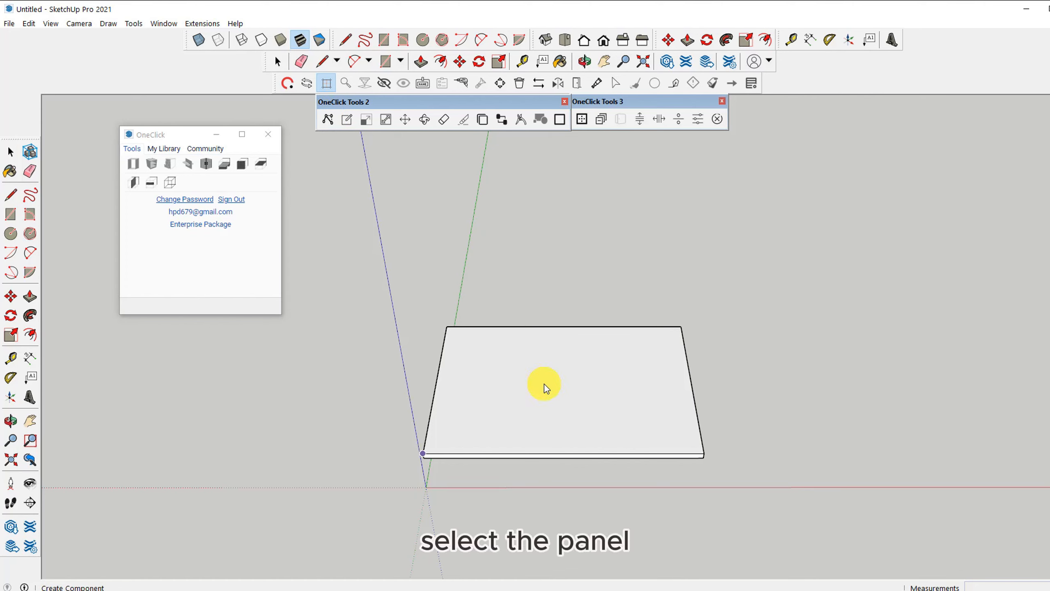
{"action": "left_click", "coordinate": [544, 384]}
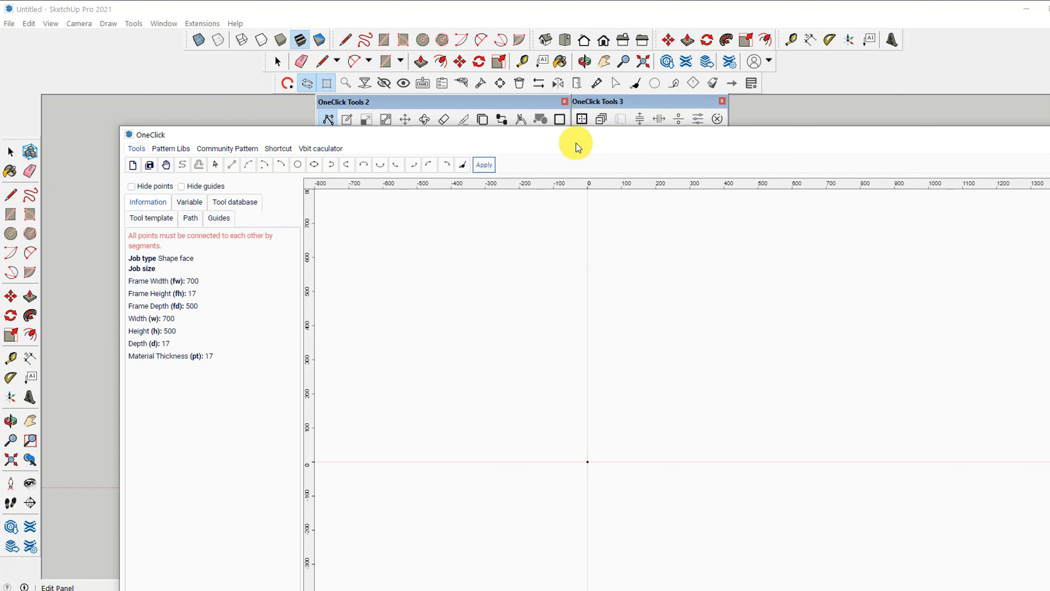
{"action": "left_click_drag", "start_coordinate": [576, 144], "coordinate": [497, 102]}
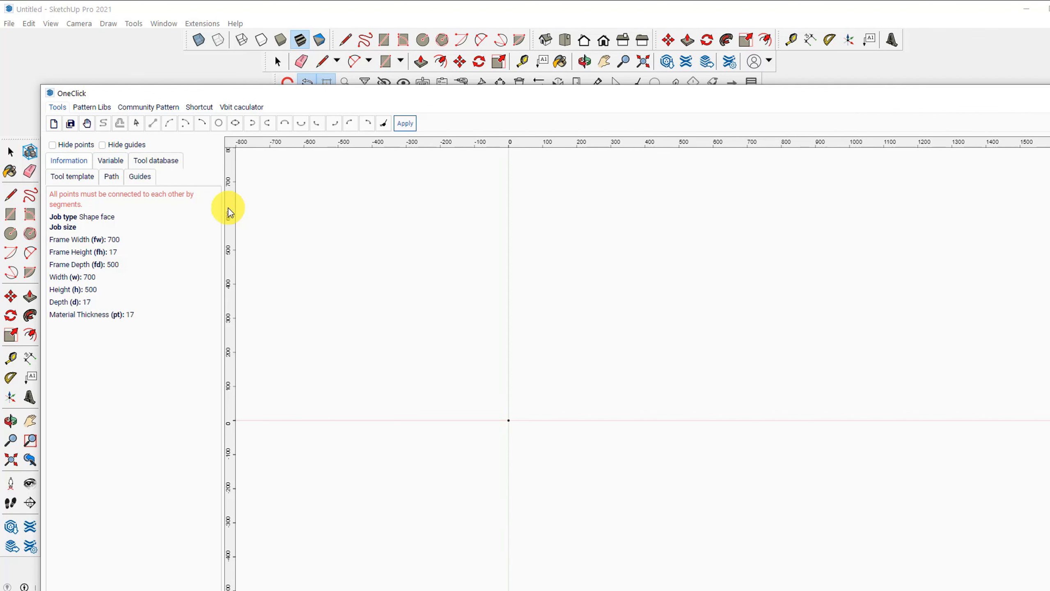
Step: Add a vertical guide at 0, then switch its visibility off and on in the guide list
{"action": "left_click", "coordinate": [234, 232]}
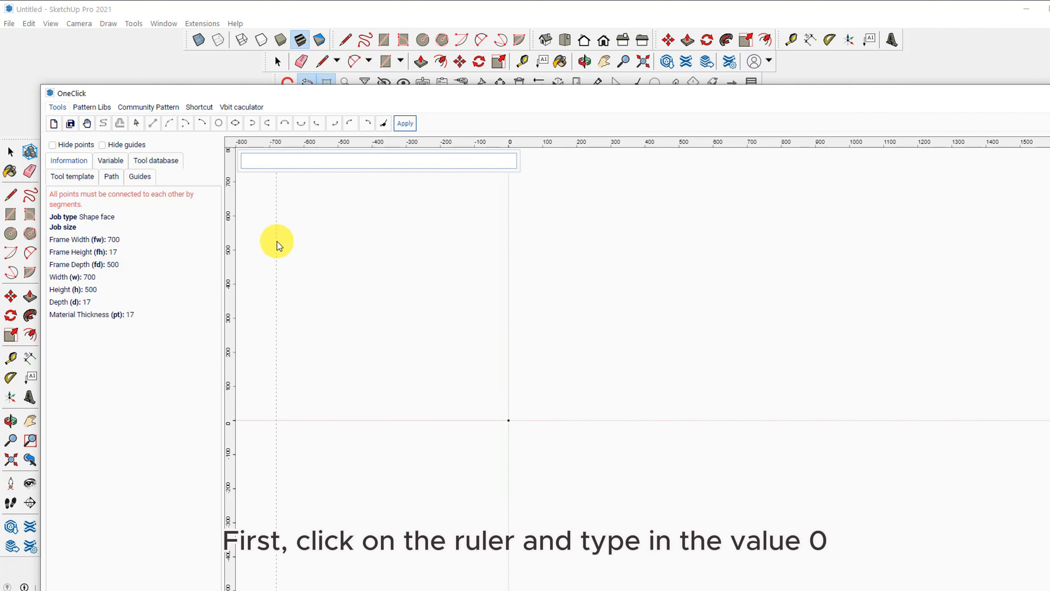
{"action": "type", "text": "0"}
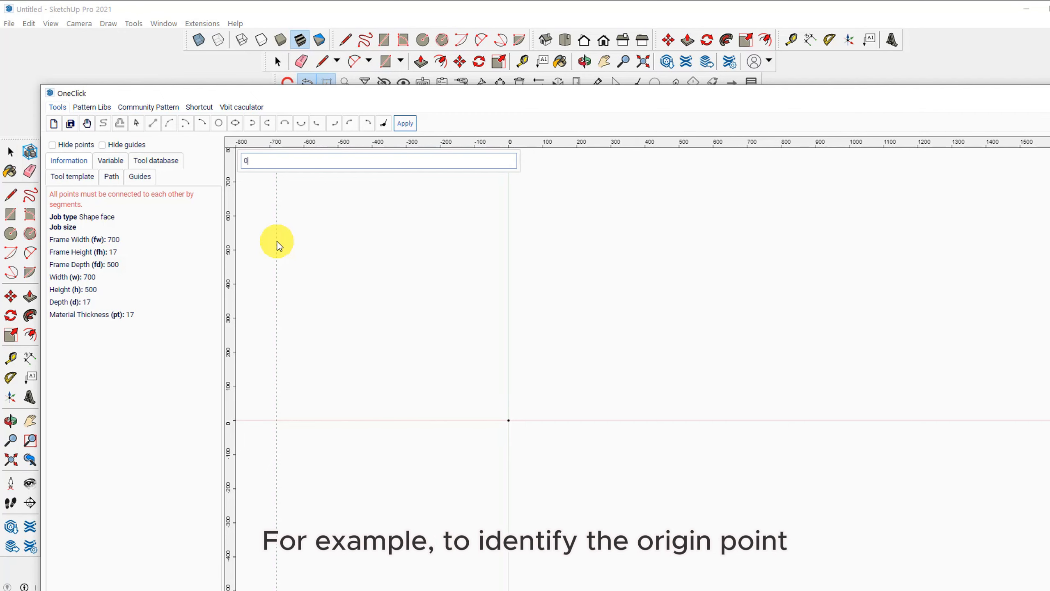
{"action": "key", "text": "Return"}
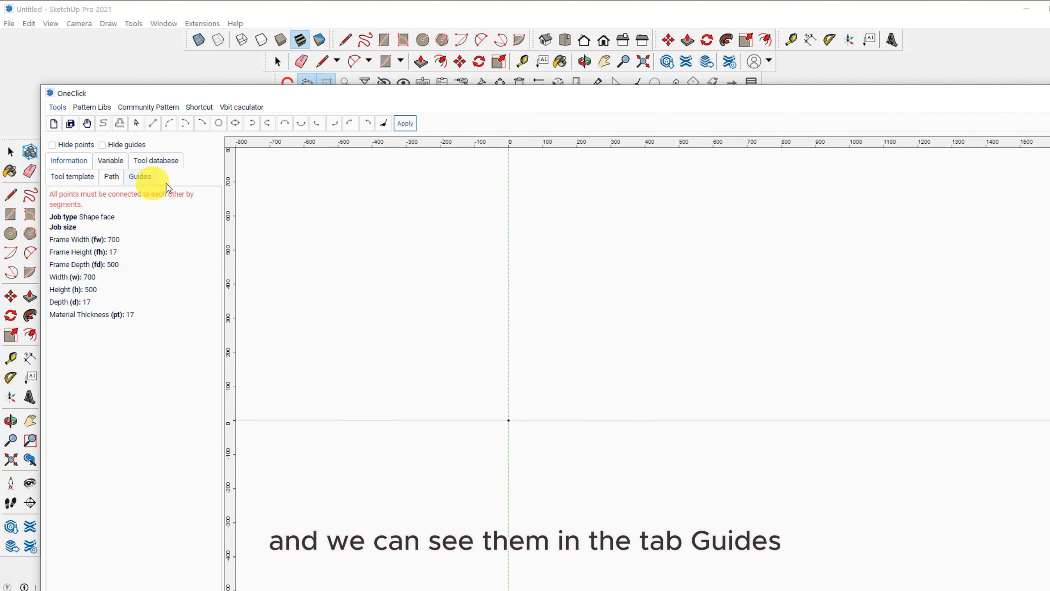
{"action": "left_click", "coordinate": [140, 177]}
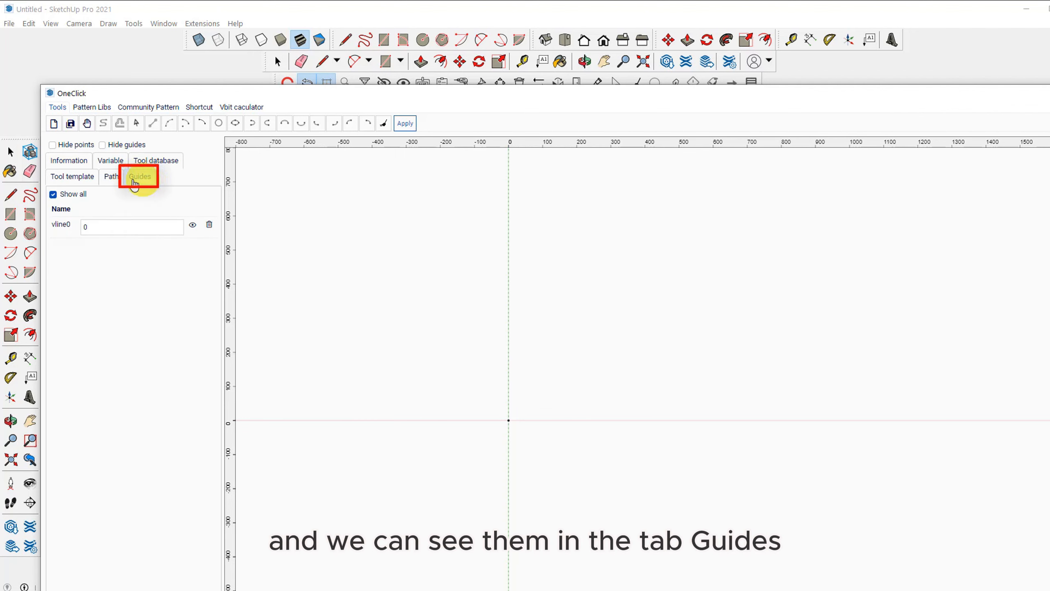
{"action": "left_click", "coordinate": [193, 226]}
{"action": "left_click", "coordinate": [192, 226]}
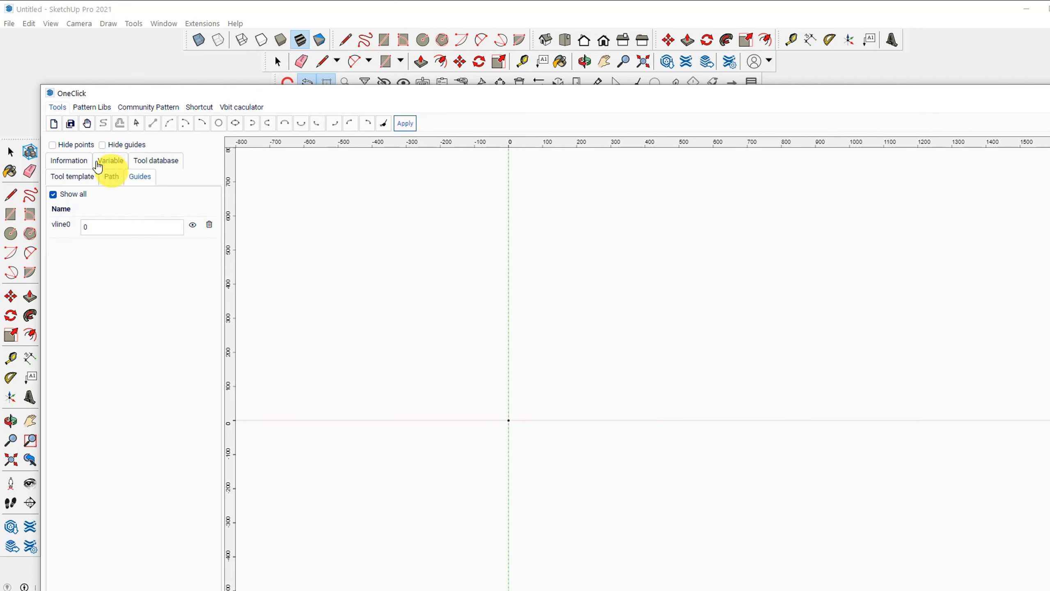
Step: Add a horizontal guide at 0 and review the system variable keywords for the panel's dimensions
{"action": "left_click", "coordinate": [112, 164]}
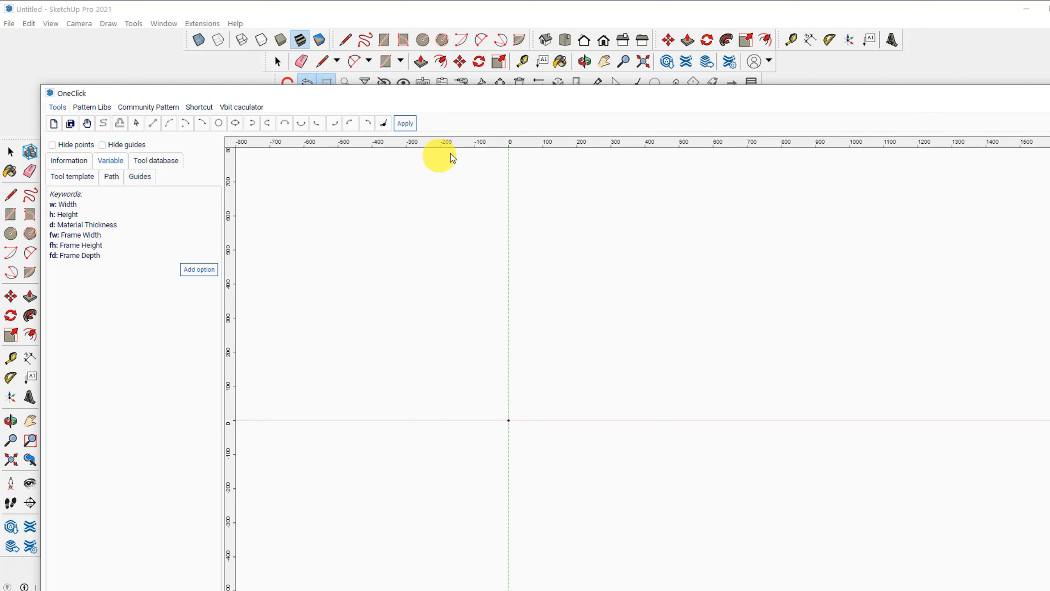
{"action": "left_click_drag", "start_coordinate": [445, 150], "coordinate": [472, 311]}
{"action": "type", "text": "0"}
{"action": "key", "text": "Return"}
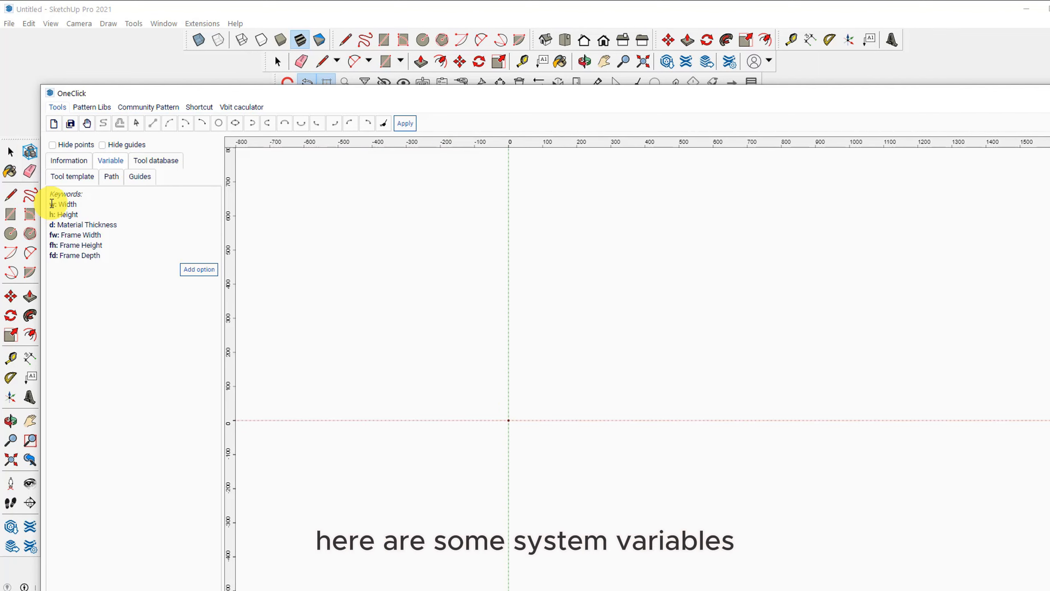
{"action": "left_click_drag", "start_coordinate": [52, 204], "coordinate": [112, 263]}
{"action": "left_click", "coordinate": [163, 284]}
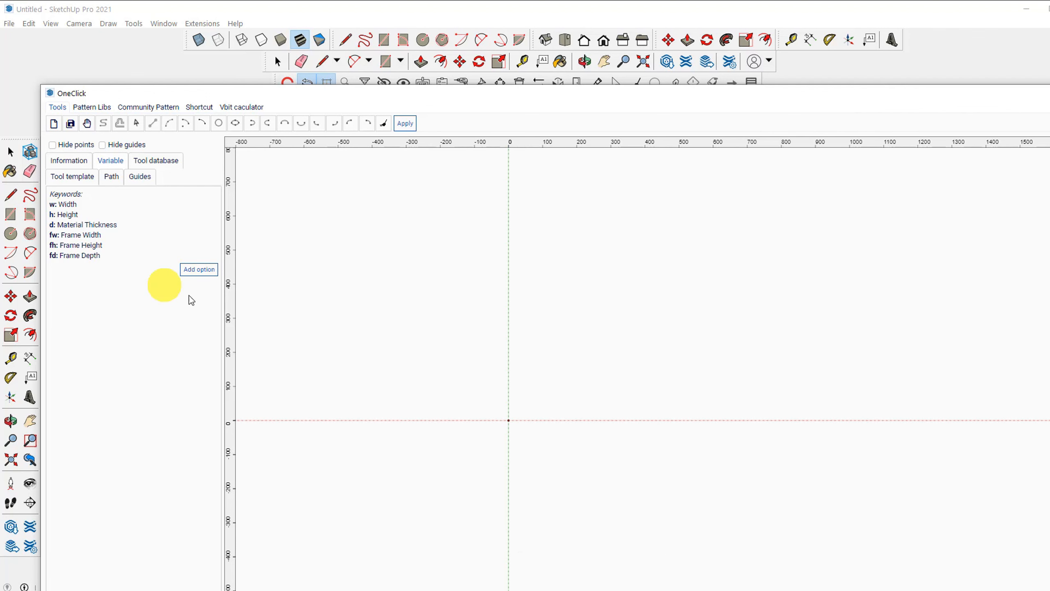
Step: Add a vertical guide at w and a horizontal guide at h, and compare the outline with the panel in the model
{"action": "left_click_drag", "start_coordinate": [230, 295], "coordinate": [373, 356]}
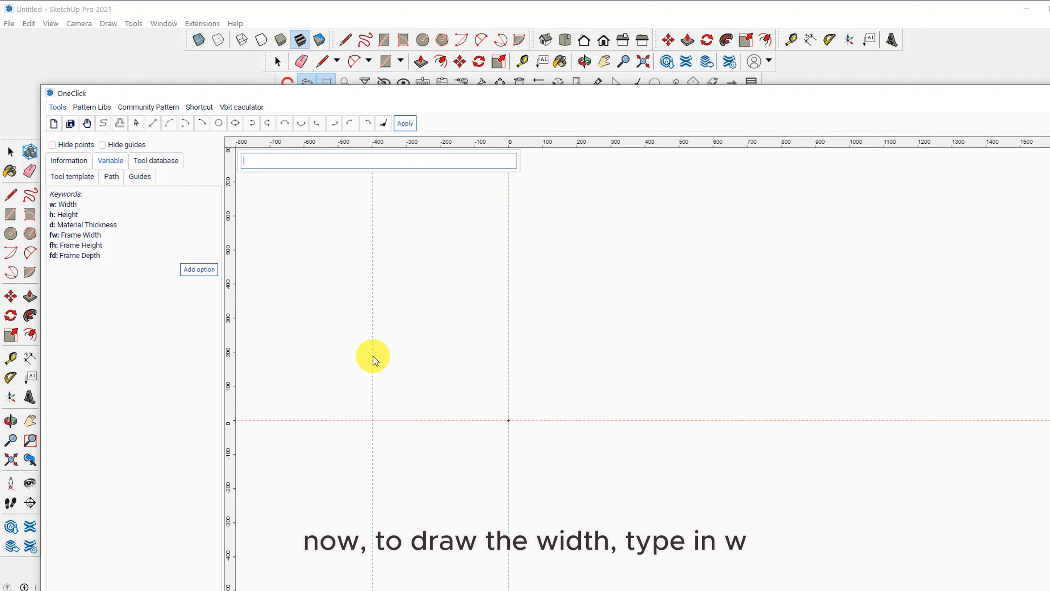
{"action": "type", "text": "w"}
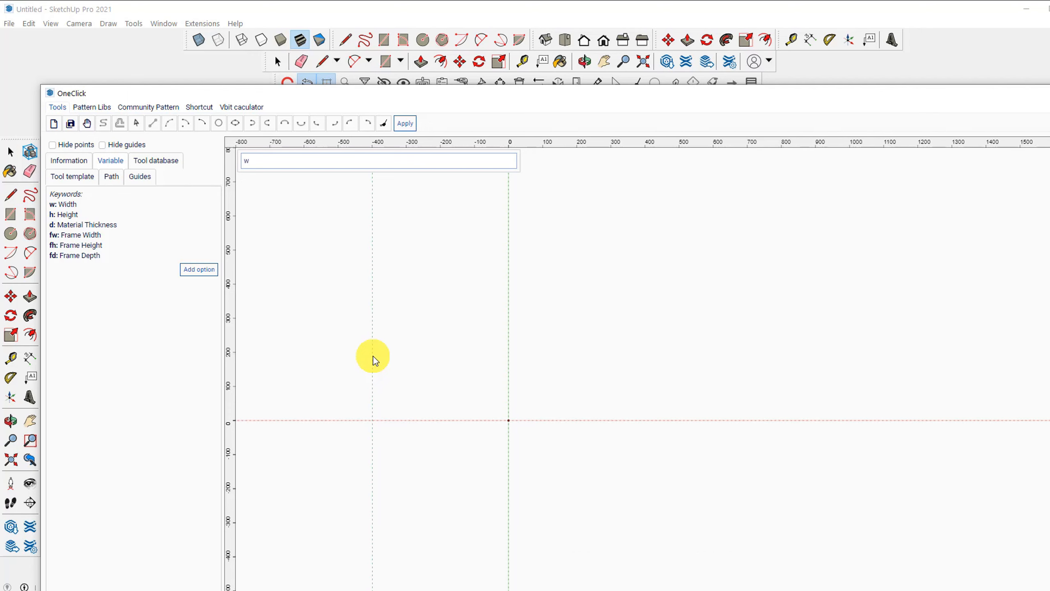
{"action": "key", "text": "Return"}
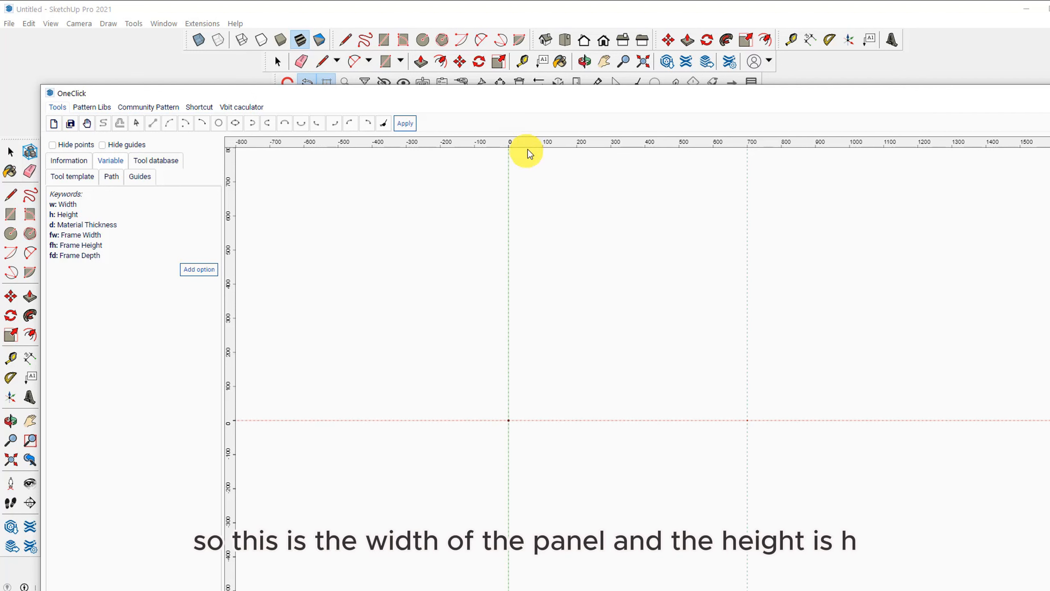
{"action": "left_click_drag", "start_coordinate": [528, 149], "coordinate": [533, 223]}
{"action": "type", "text": "h"}
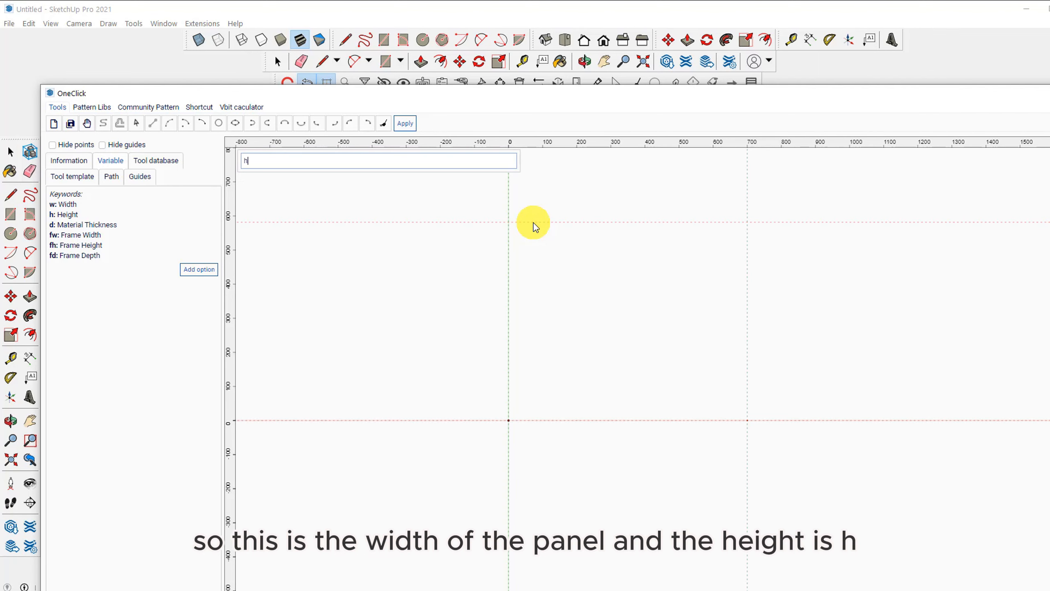
{"action": "key", "text": "Return"}
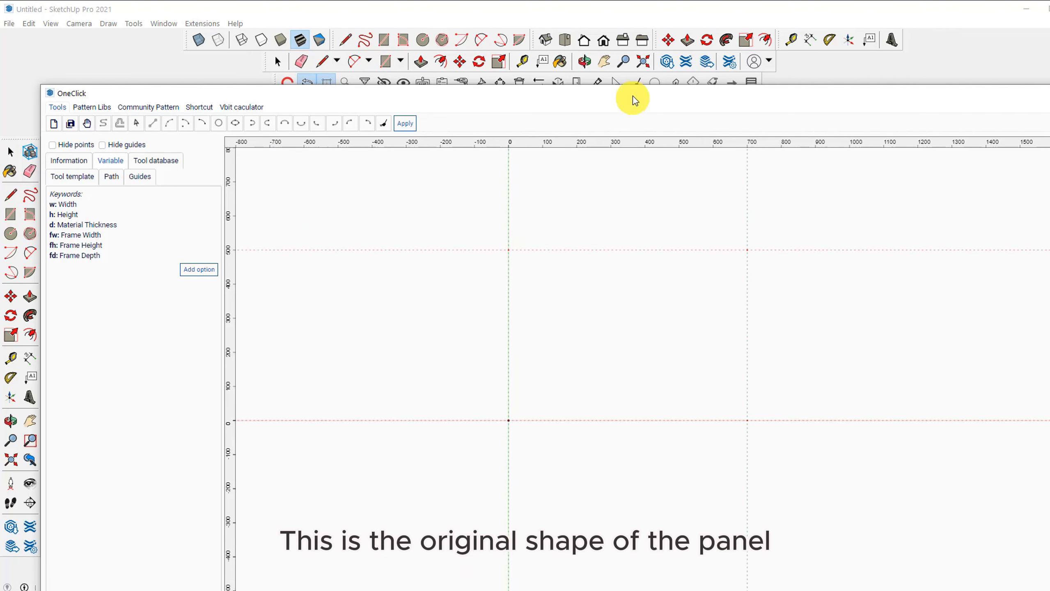
{"action": "left_click_drag", "start_coordinate": [632, 96], "coordinate": [631, 473]}
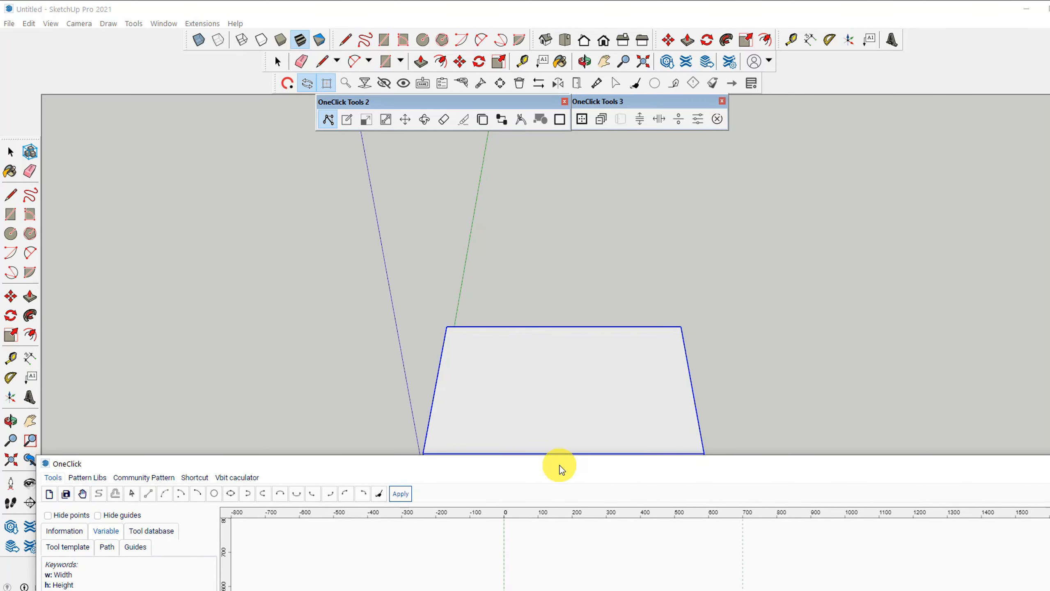
{"action": "left_click_drag", "start_coordinate": [559, 464], "coordinate": [566, 111]}
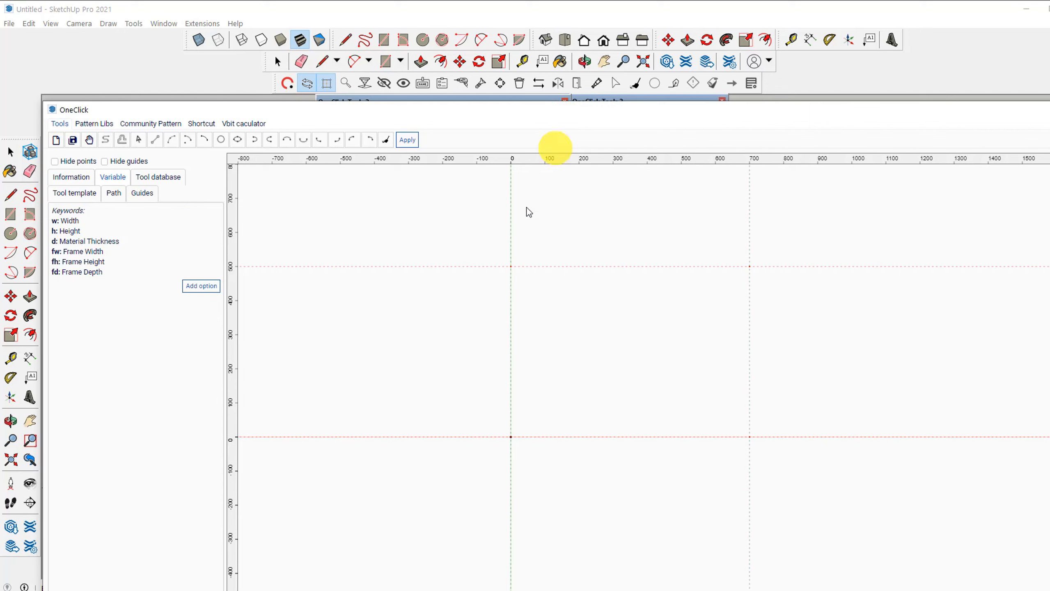
Step: Add a custom variable named r with the label r and a default value of 200
{"action": "left_click", "coordinate": [199, 287]}
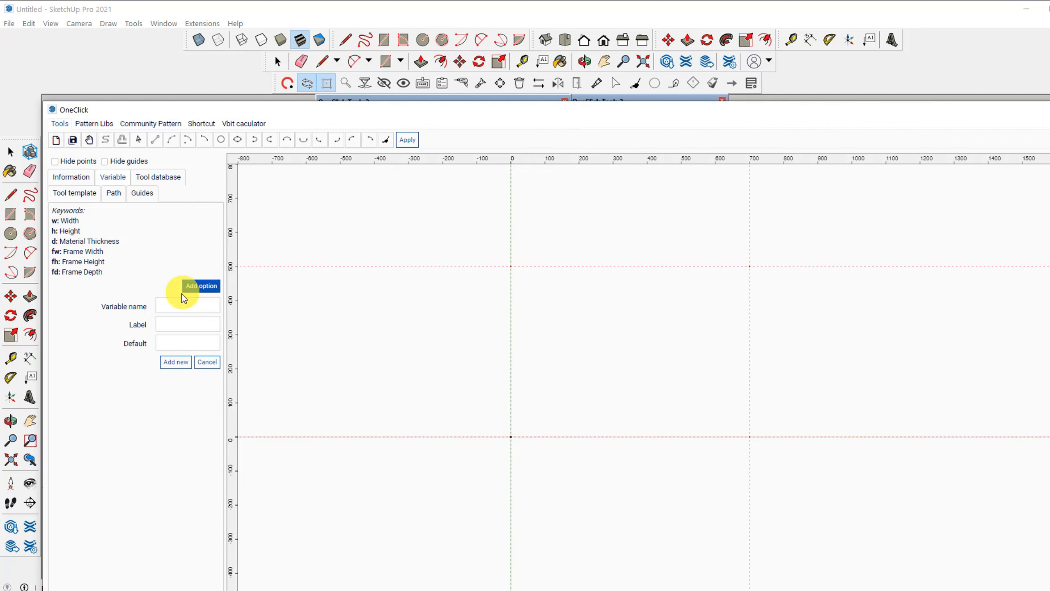
{"action": "left_click", "coordinate": [166, 306]}
{"action": "type", "text": "r"}
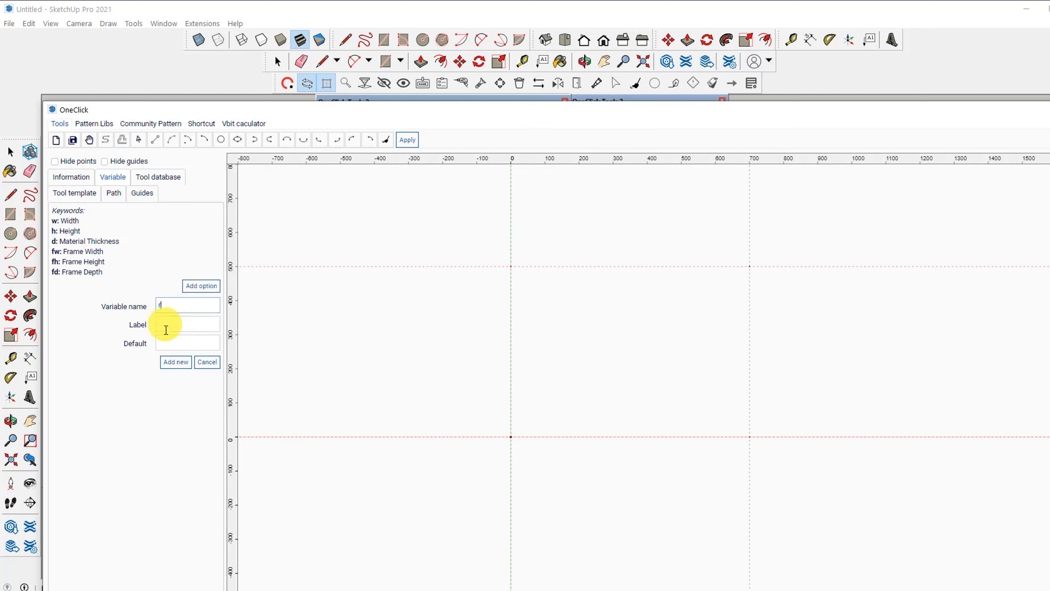
{"action": "left_click", "coordinate": [165, 325]}
{"action": "type", "text": "r"}
{"action": "left_click", "coordinate": [164, 344]}
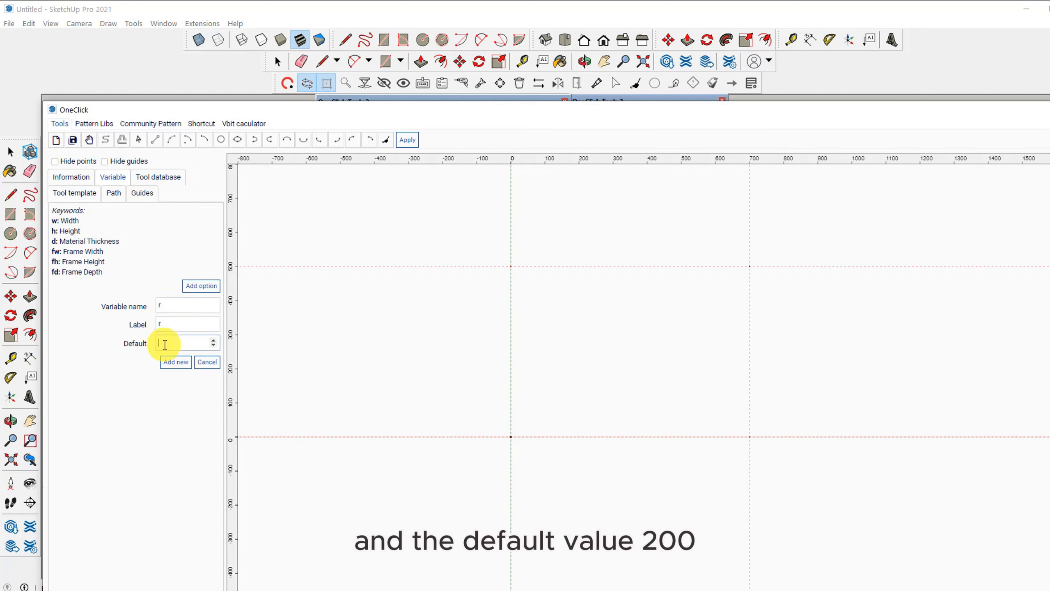
{"action": "type", "text": "200"}
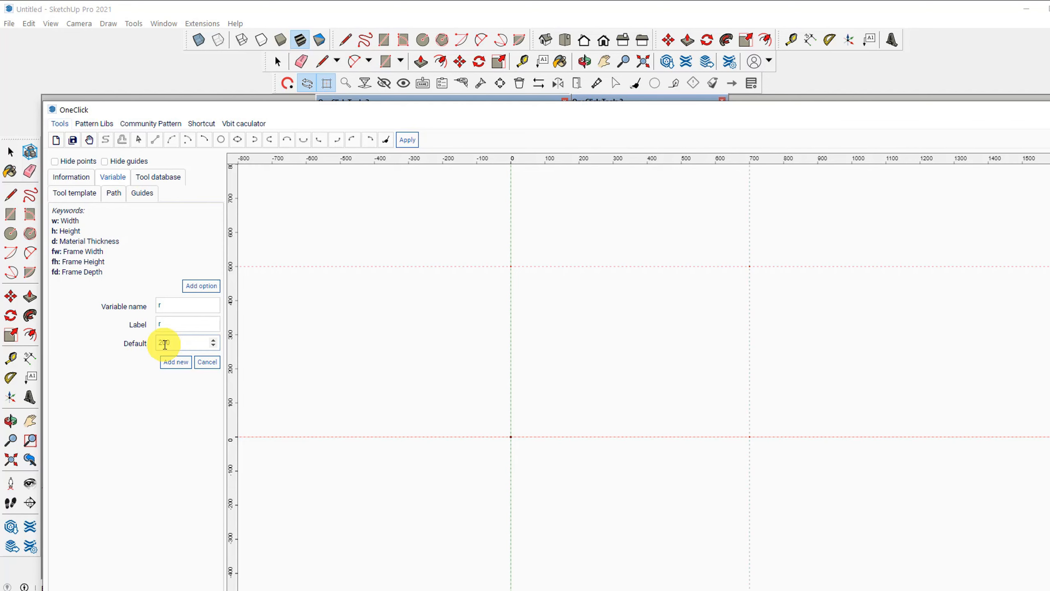
{"action": "left_click", "coordinate": [177, 361]}
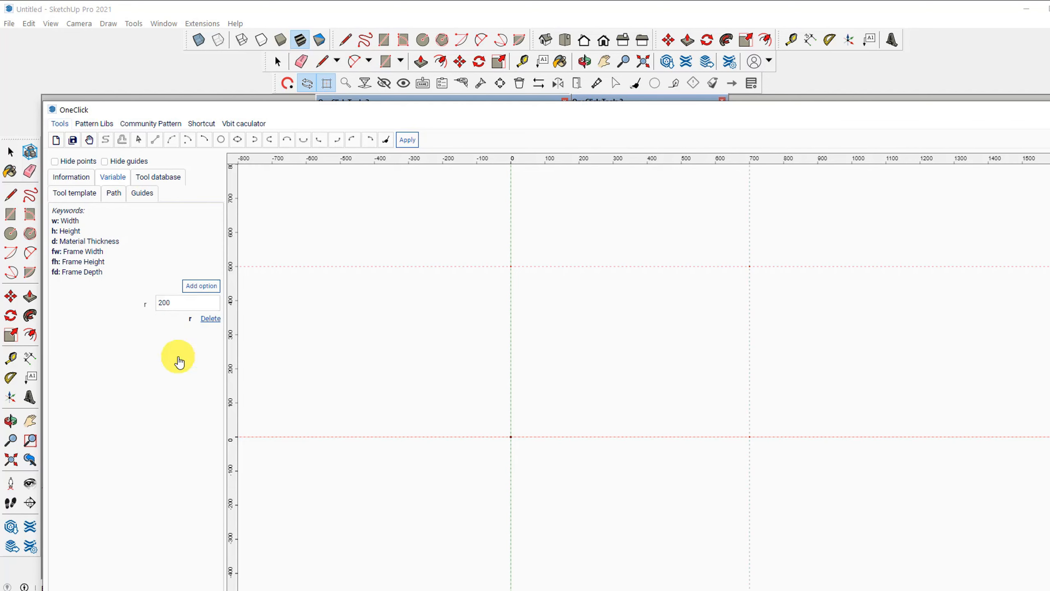
Step: Set the value of variable r to 100
{"action": "key", "text": "Left"}
{"action": "key", "text": "BackSpace"}
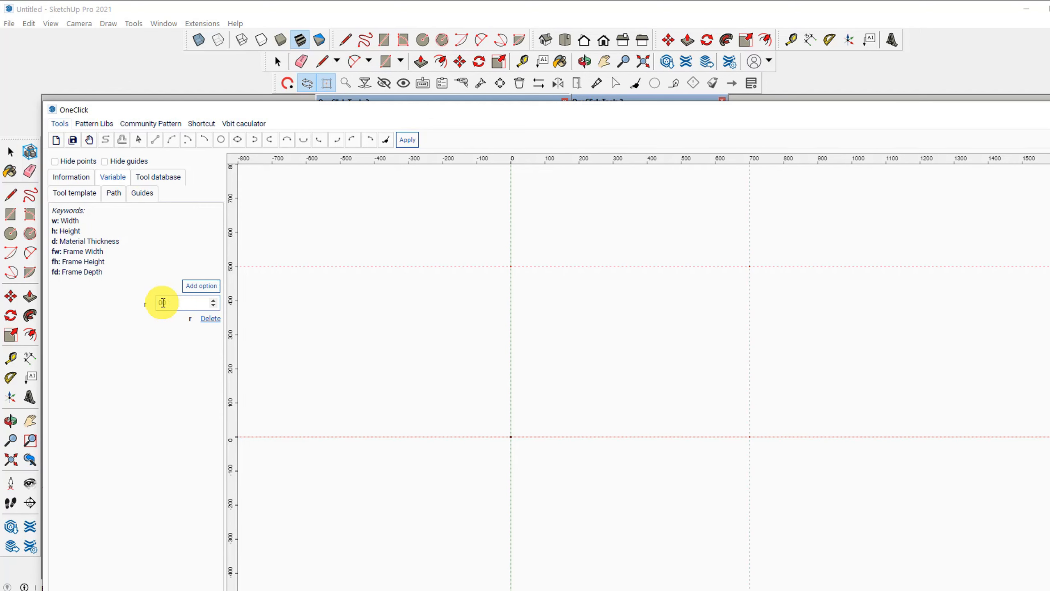
{"action": "left_click", "coordinate": [465, 333]}
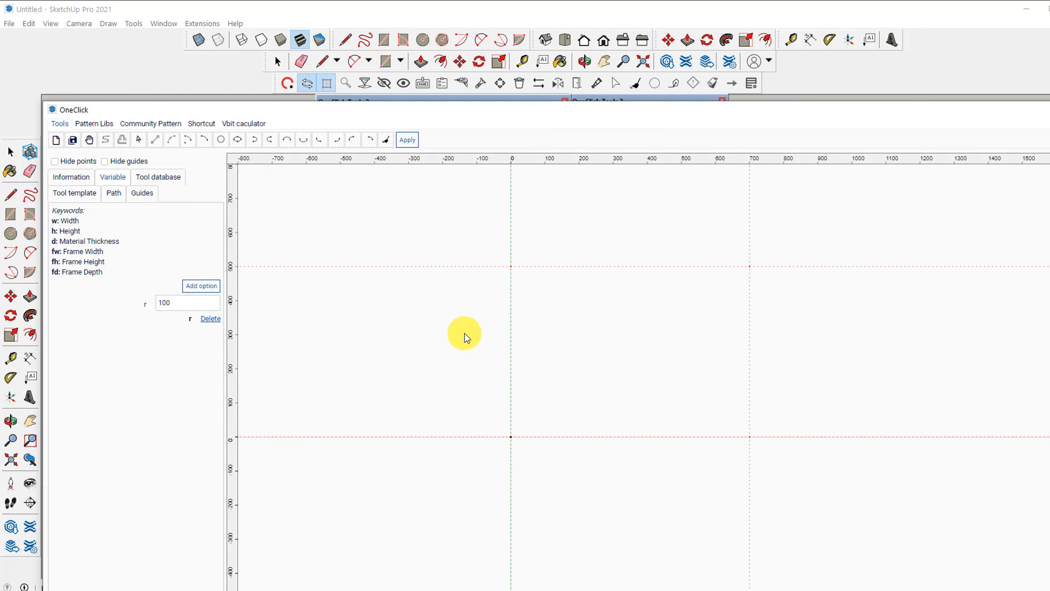
Step: Add two horizontal guides, one at r and one at h-r
{"action": "left_click", "coordinate": [565, 161]}
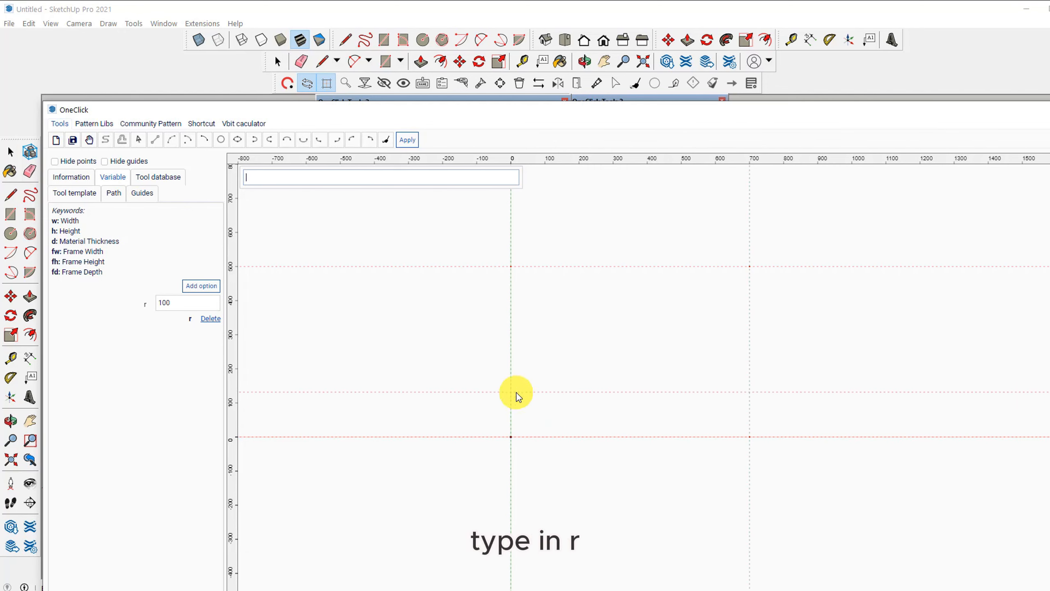
{"action": "type", "text": "r"}
{"action": "key", "text": "Return"}
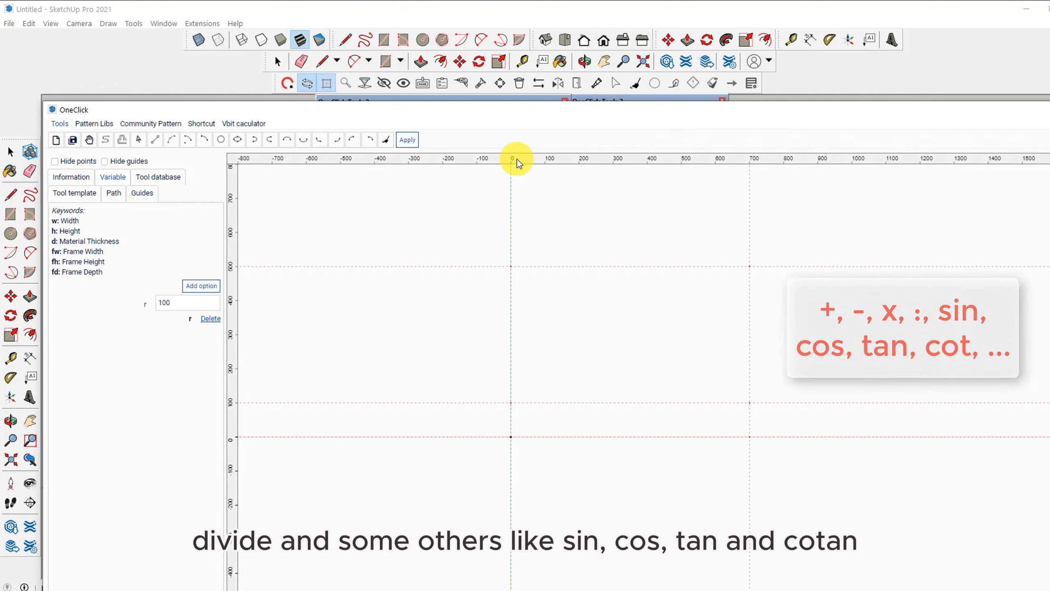
{"action": "left_click_drag", "start_coordinate": [517, 159], "coordinate": [519, 294]}
{"action": "type", "text": "h"}
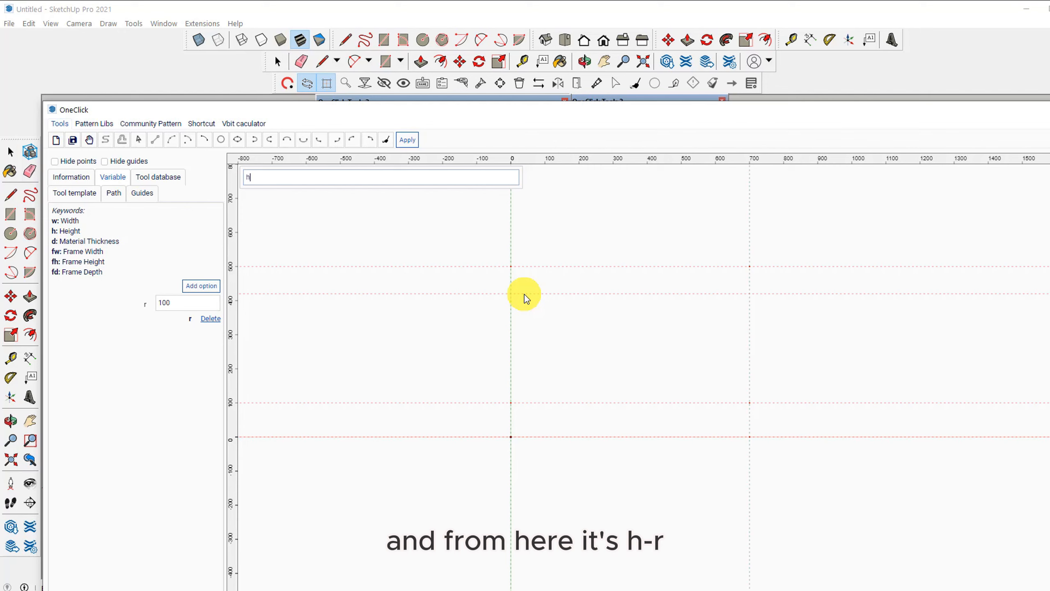
{"action": "type", "text": "-r"}
{"action": "key", "text": "Return"}
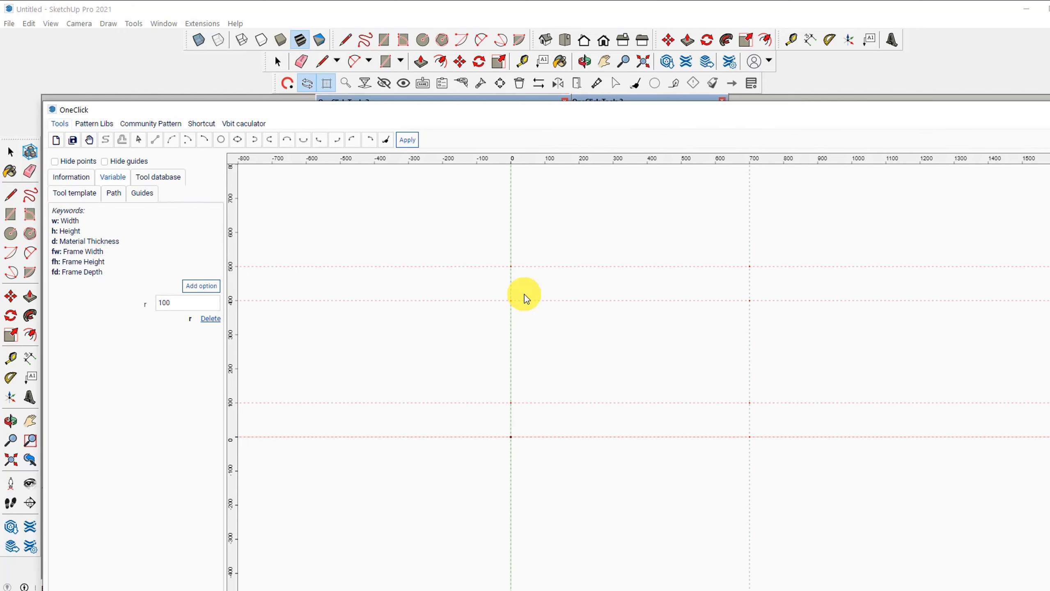
Step: Add two vertical guides, one at r*2 and one at w-r*2
{"action": "left_click", "coordinate": [234, 280]}
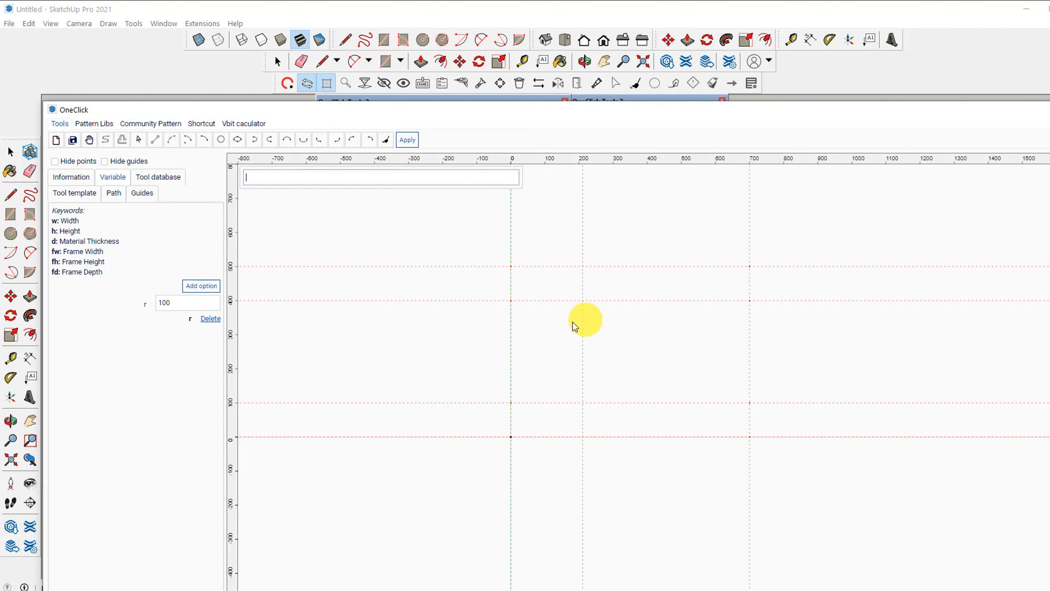
{"action": "type", "text": "r"}
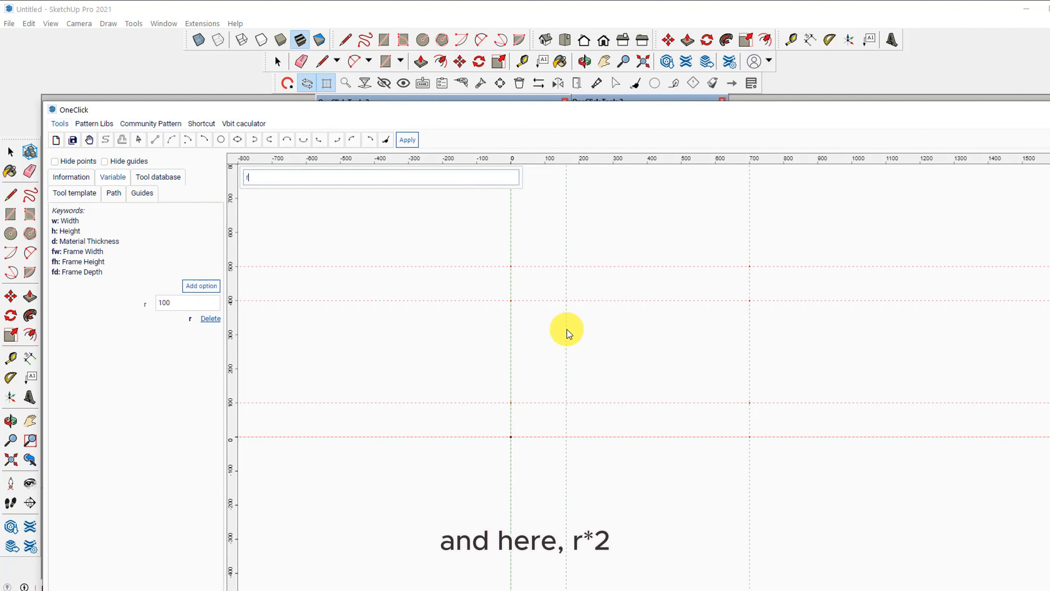
{"action": "type", "text": "*2"}
{"action": "key", "text": "Return"}
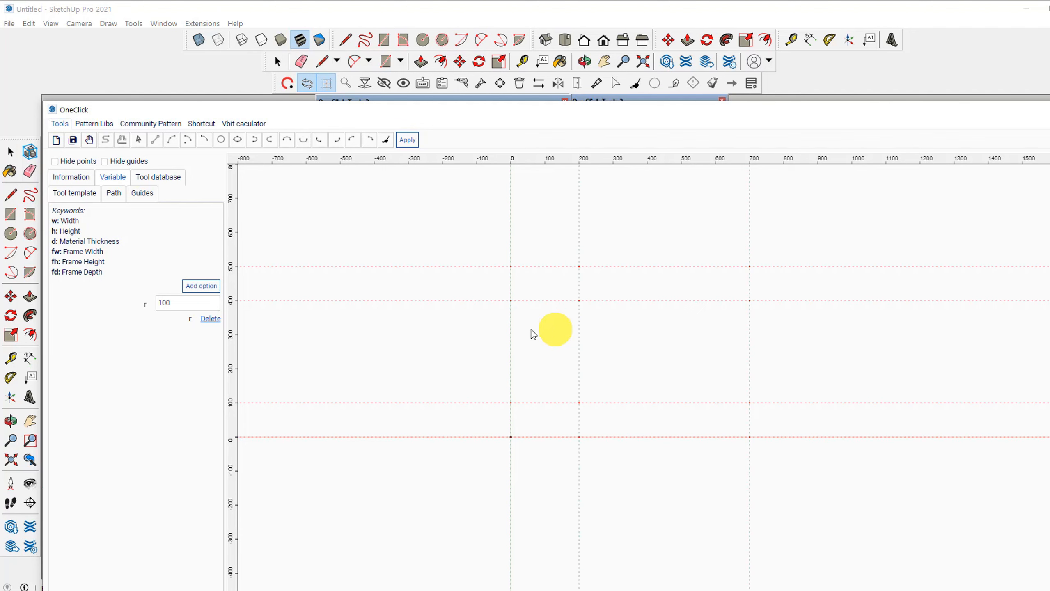
{"action": "left_click", "coordinate": [231, 322]}
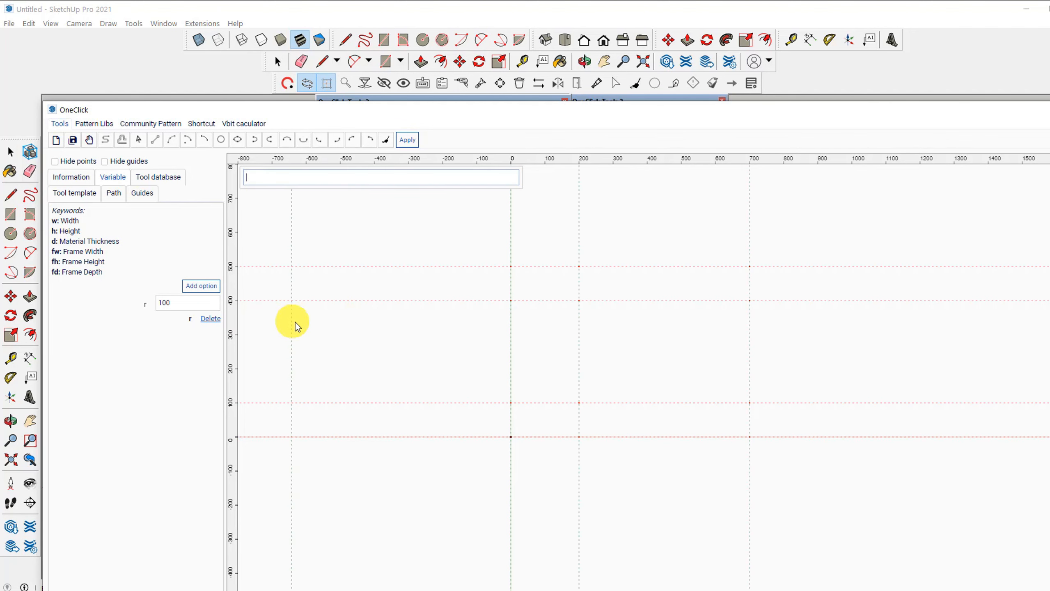
{"action": "type", "text": "w"}
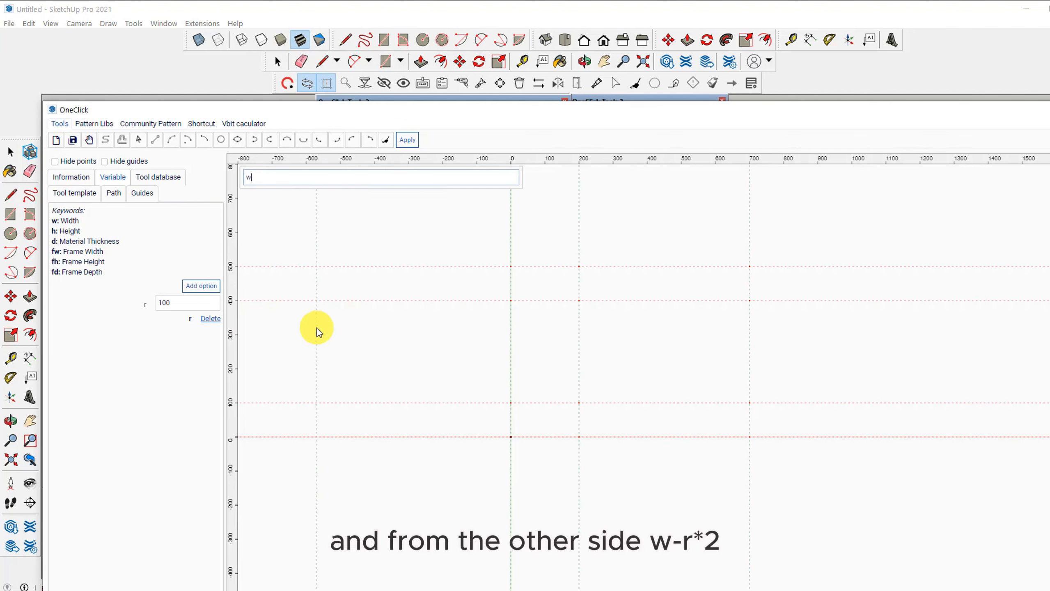
{"action": "type", "text": "-r*2"}
{"action": "key", "text": "Return"}
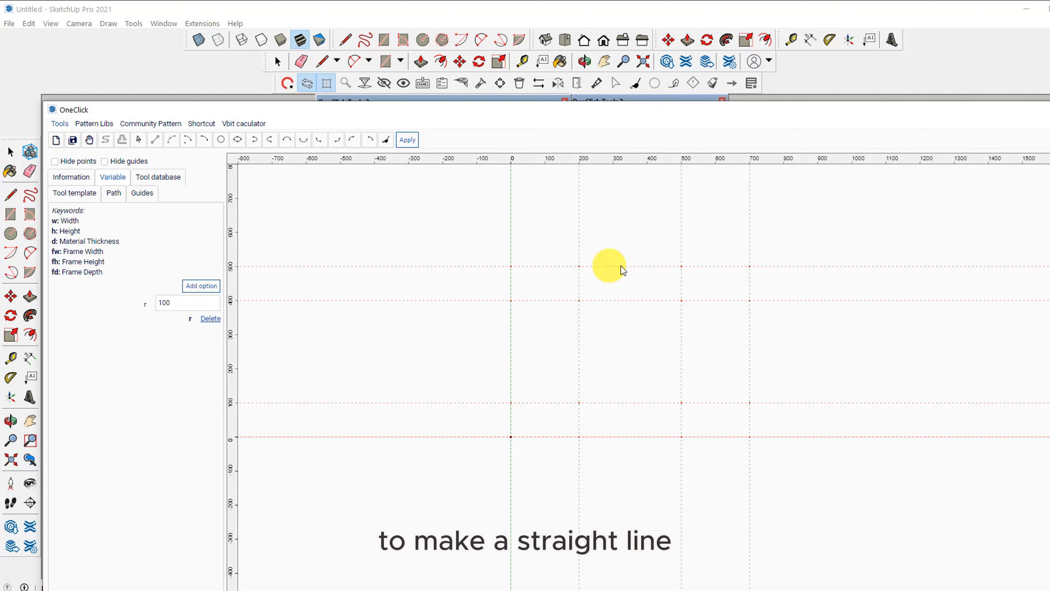
Step: Draw four straight lines along the panel's outer edges, each spanning between the inner guide intersections and leaving the corners open
{"action": "left_click", "coordinate": [155, 144]}
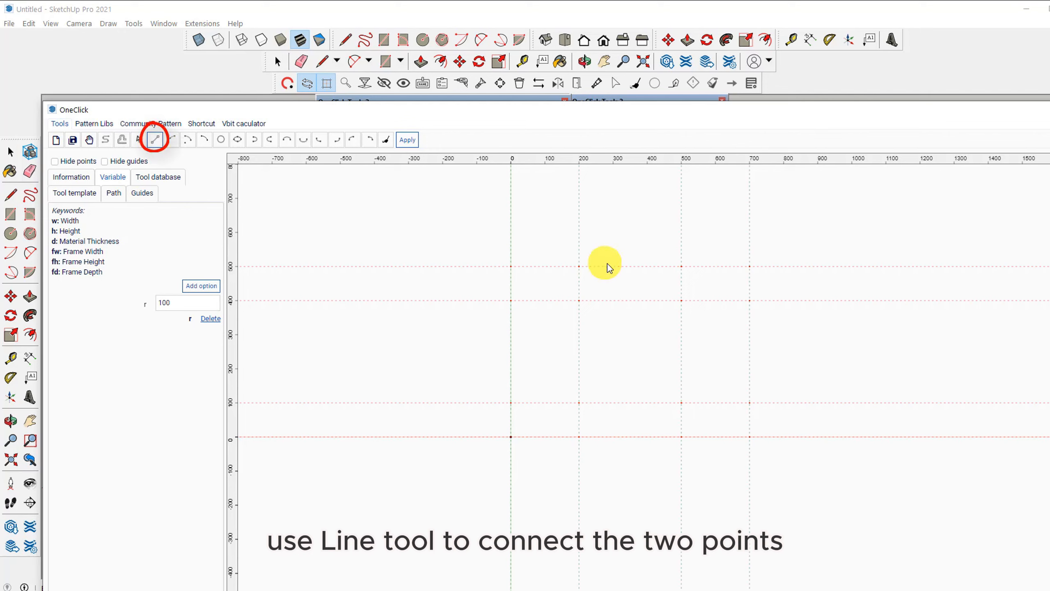
{"action": "left_click", "coordinate": [579, 267]}
{"action": "left_click", "coordinate": [681, 266]}
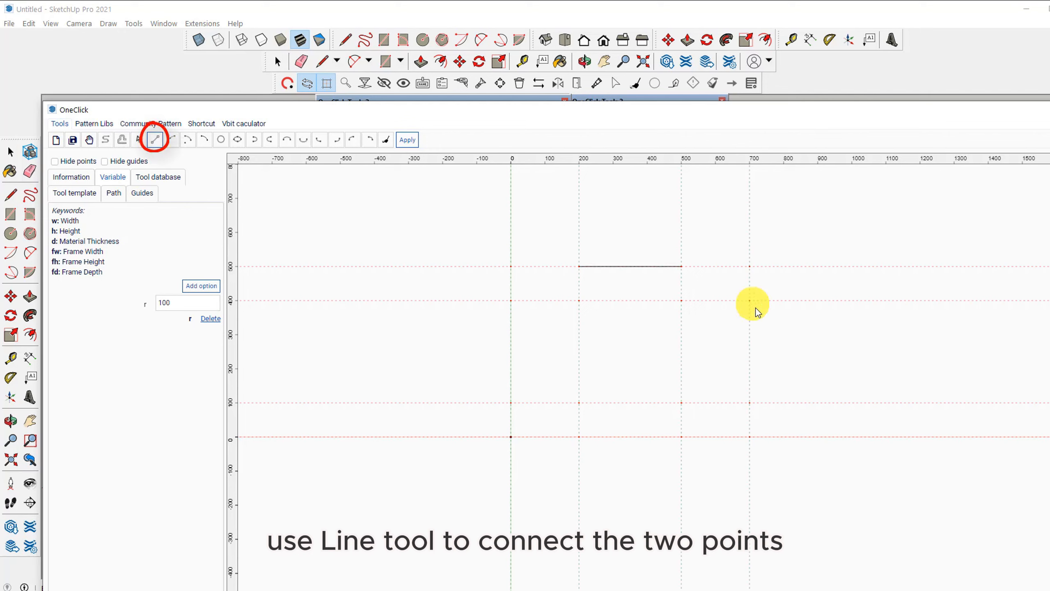
{"action": "left_click", "coordinate": [749, 301]}
{"action": "left_click", "coordinate": [749, 402]}
{"action": "left_click", "coordinate": [682, 437]}
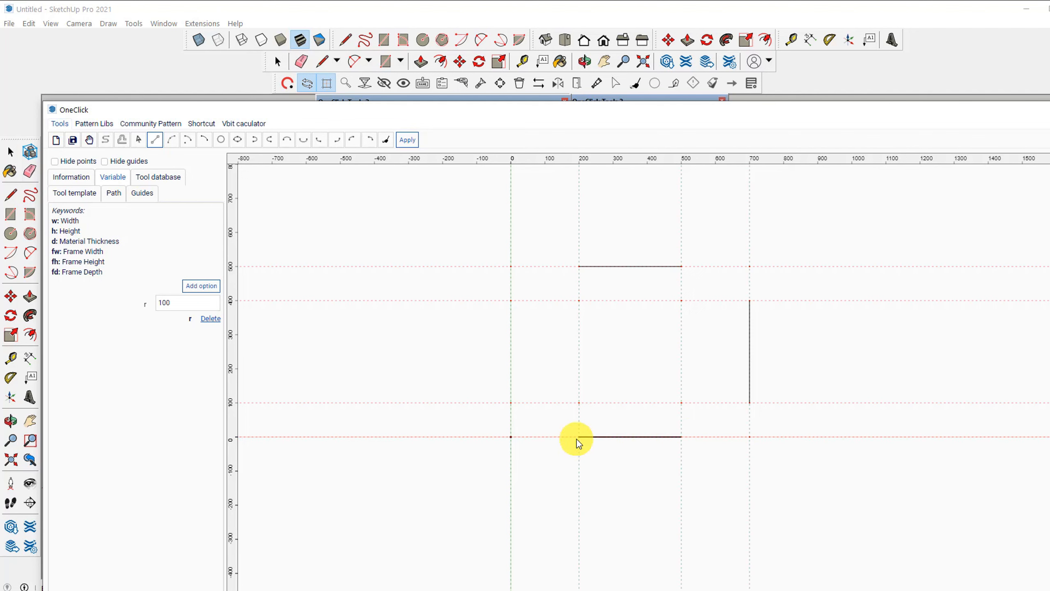
{"action": "left_click", "coordinate": [579, 437]}
{"action": "left_click", "coordinate": [506, 401]}
{"action": "left_click", "coordinate": [509, 300]}
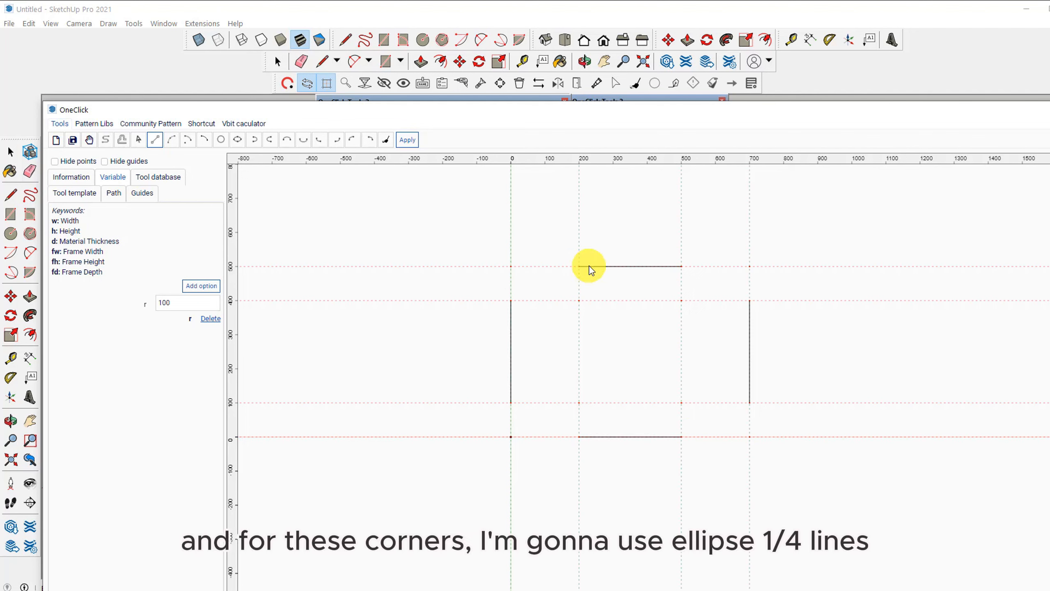
Step: Close the two lower corners of the outline with quarter-ellipse arcs, bottom left and bottom right, between the line ends
{"action": "left_click", "coordinate": [320, 142]}
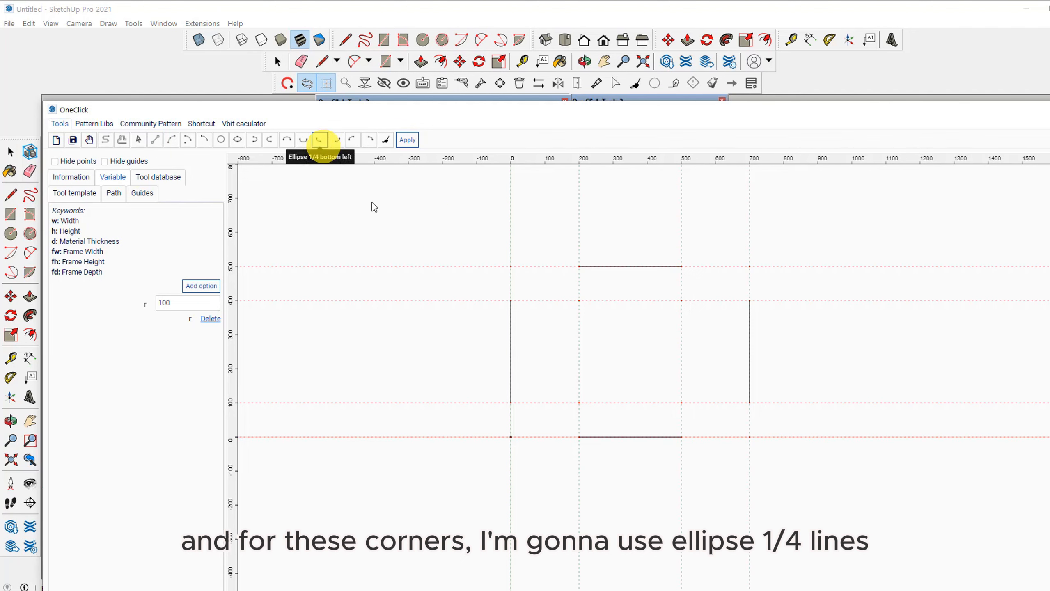
{"action": "left_click", "coordinate": [511, 402]}
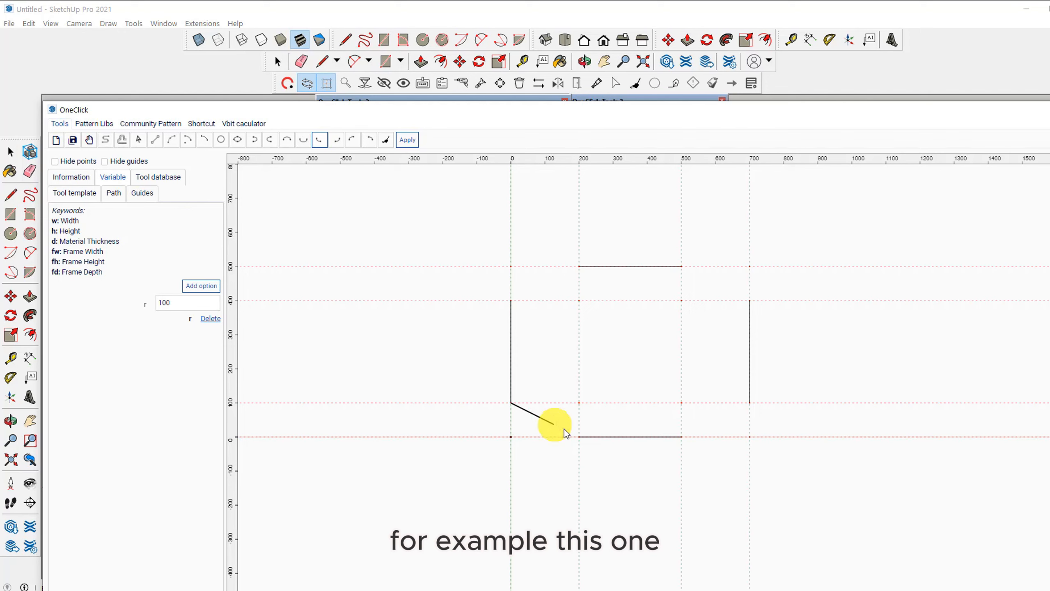
{"action": "left_click", "coordinate": [579, 436]}
{"action": "left_click", "coordinate": [336, 139]}
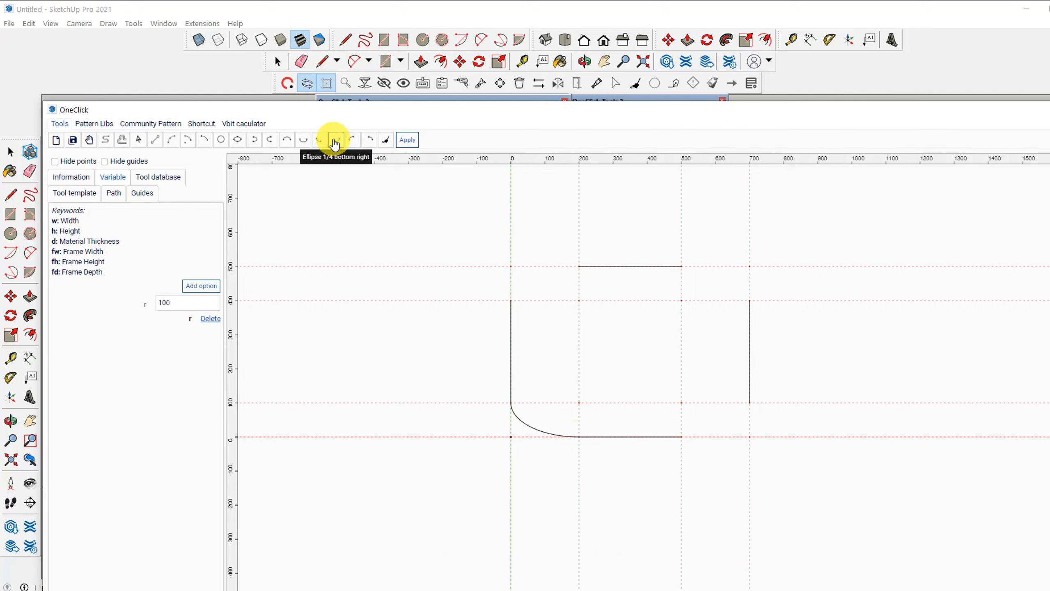
{"action": "left_click", "coordinate": [682, 437]}
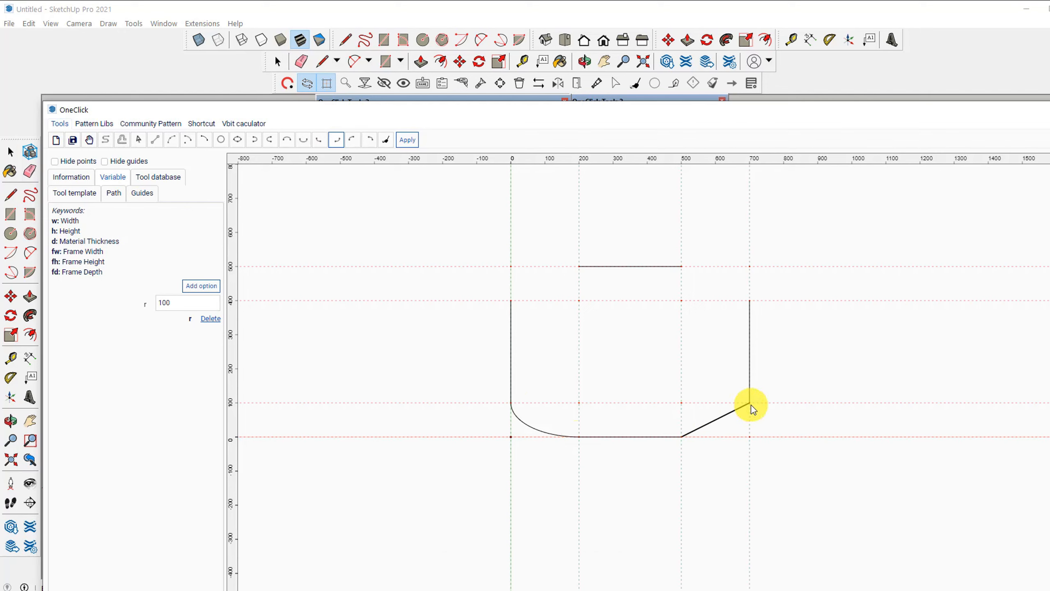
{"action": "left_click", "coordinate": [750, 402]}
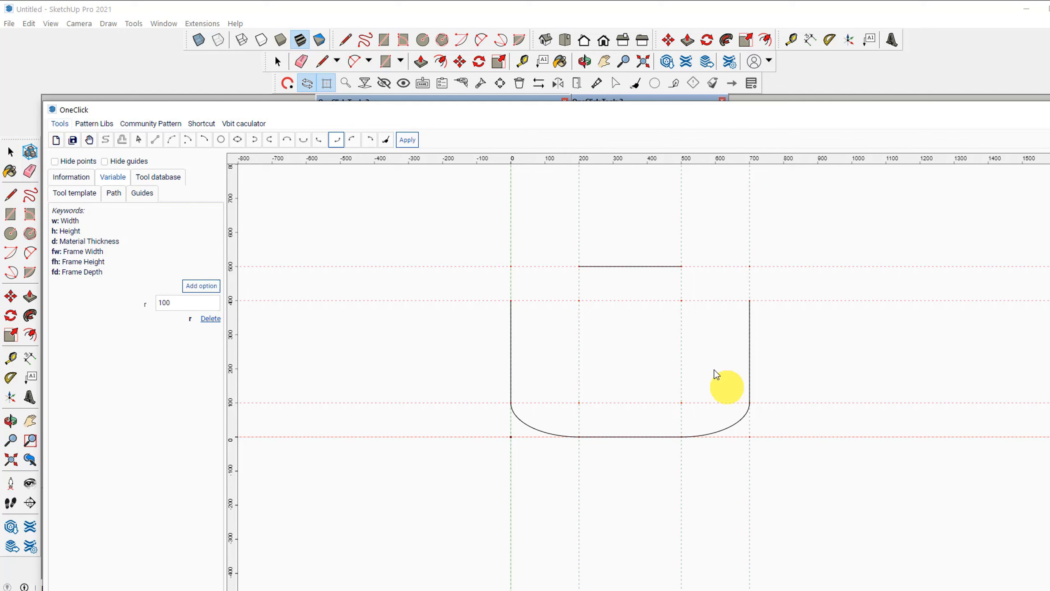
Step: Close the two upper corners of the outline with quarter-ellipse arcs, top left and top right, between the line ends
{"action": "left_click", "coordinate": [353, 139]}
{"action": "left_click", "coordinate": [511, 301]}
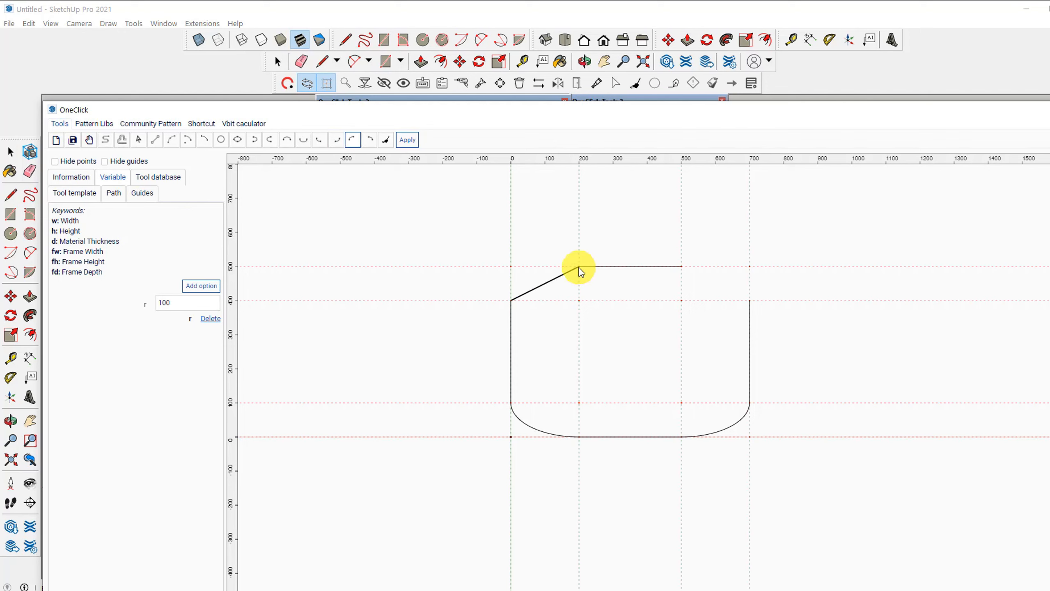
{"action": "left_click", "coordinate": [579, 266]}
{"action": "left_click", "coordinate": [372, 144]}
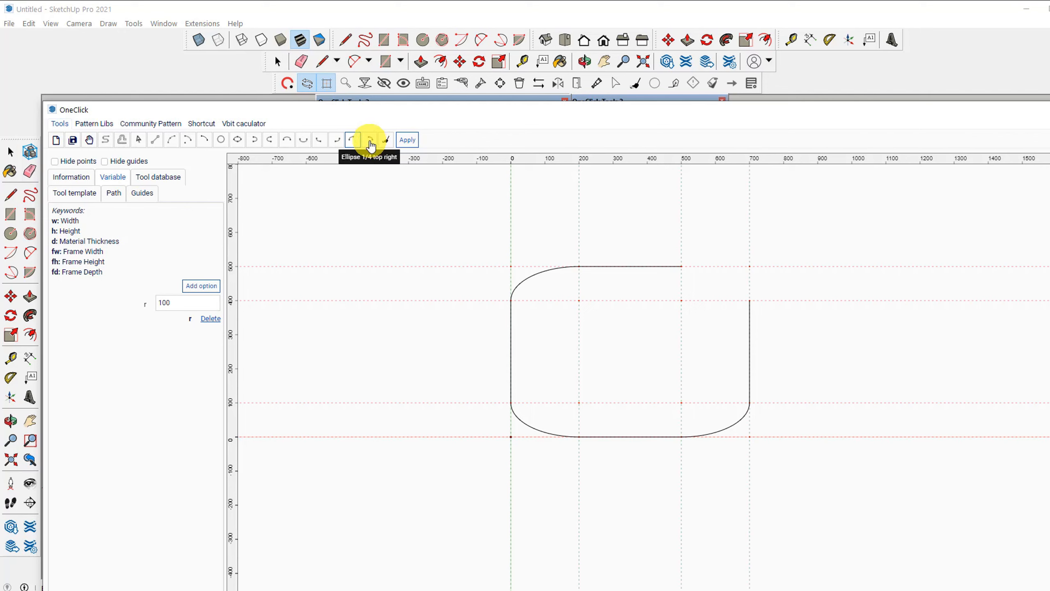
{"action": "left_click", "coordinate": [681, 266]}
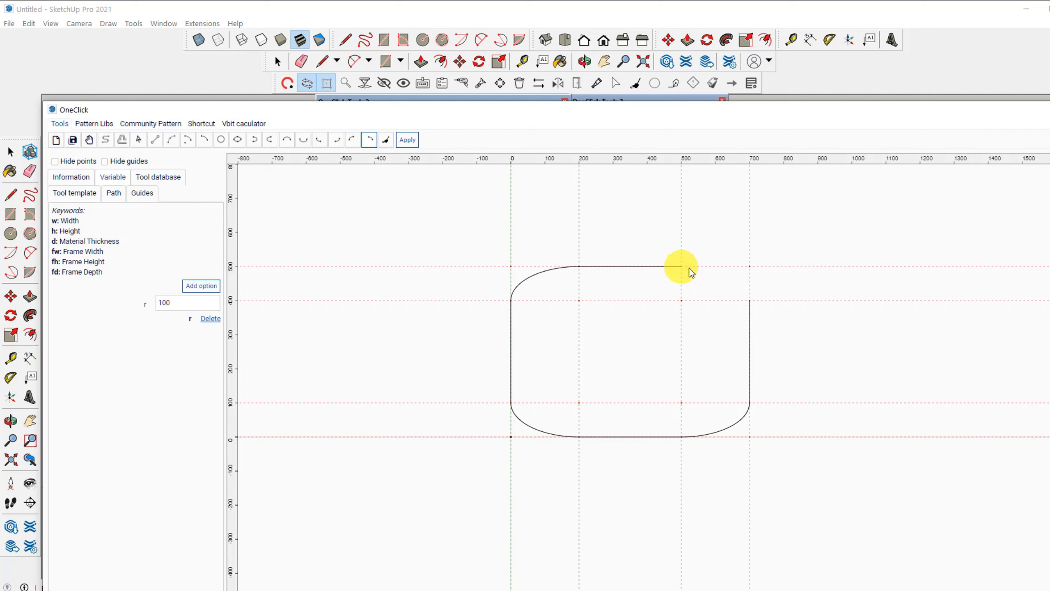
{"action": "left_click", "coordinate": [749, 301]}
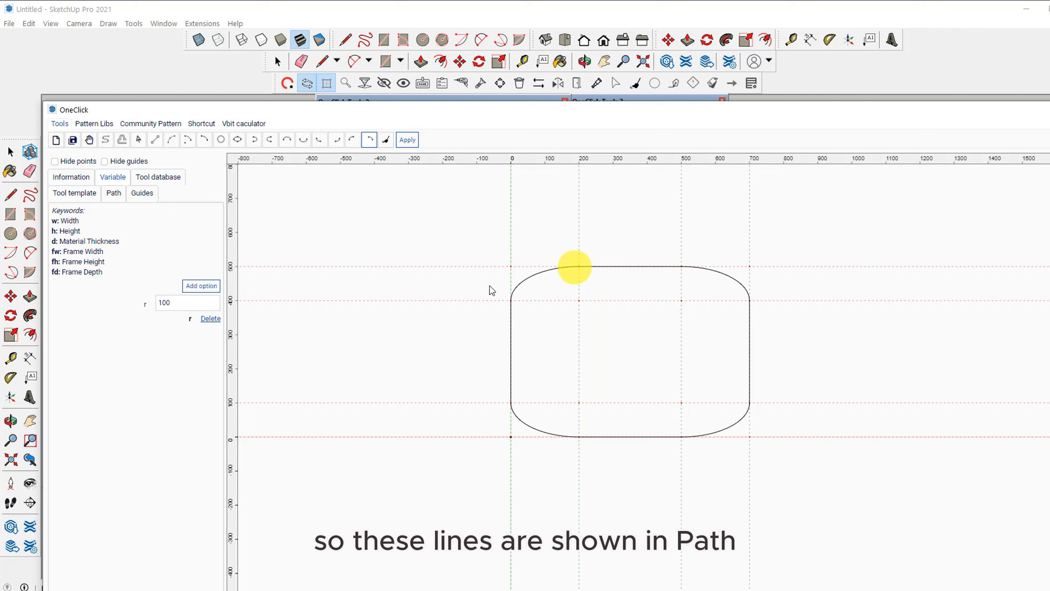
Step: Delete the outline's upper straight segment and redraw it as a line between the same two arc ends
{"action": "left_click", "coordinate": [113, 195]}
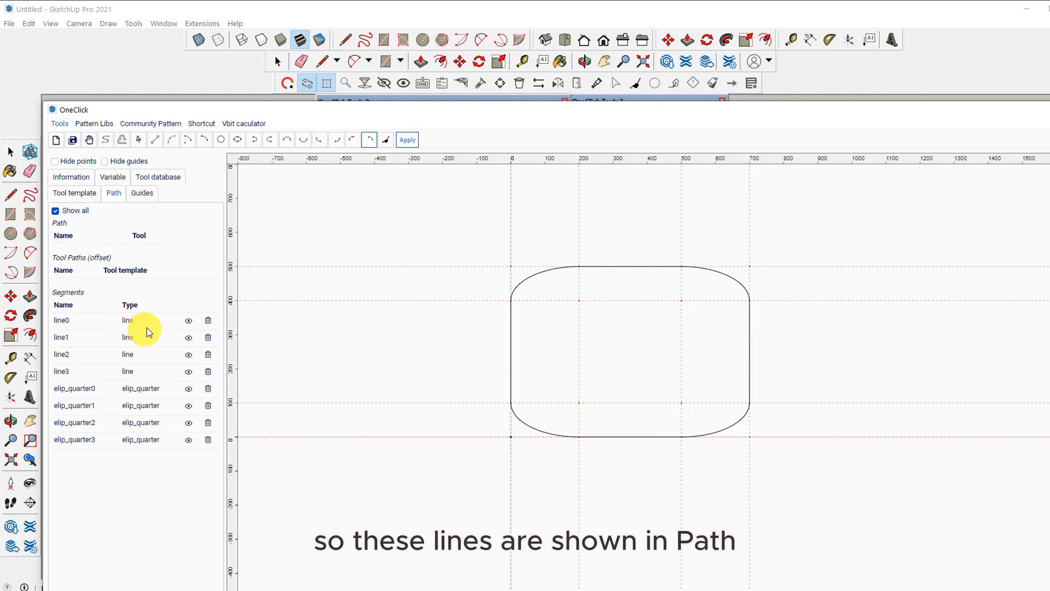
{"action": "left_click", "coordinate": [189, 440]}
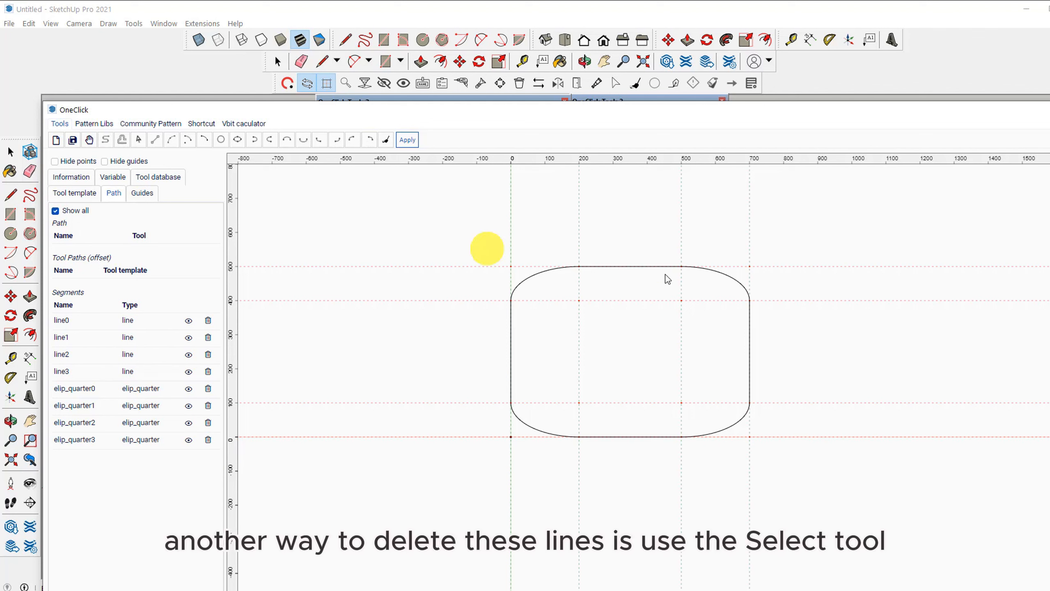
{"action": "left_click", "coordinate": [139, 141]}
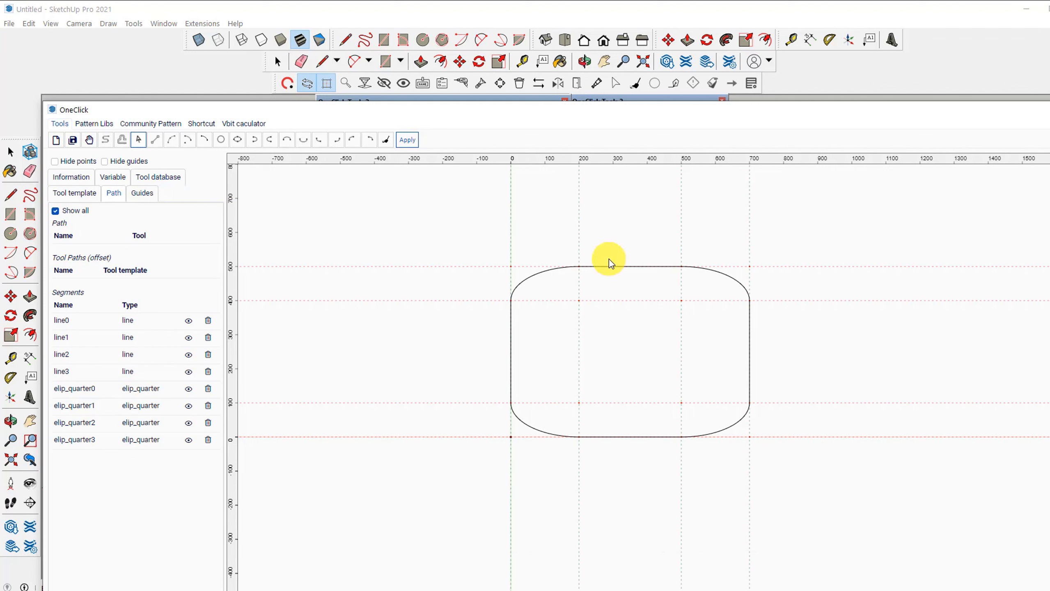
{"action": "left_click_drag", "start_coordinate": [608, 260], "coordinate": [642, 272]}
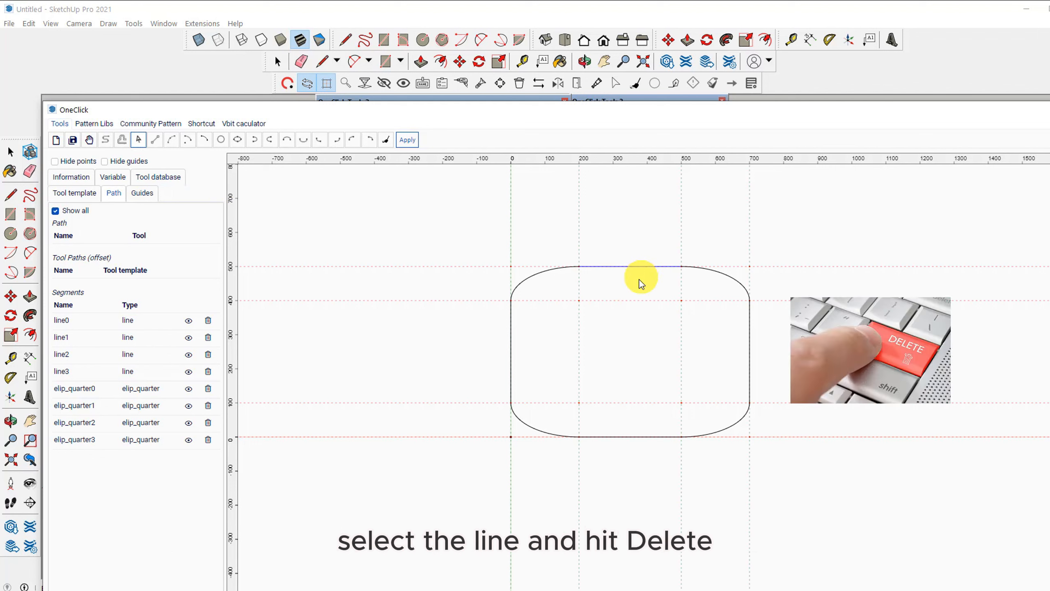
{"action": "key", "text": "Delete"}
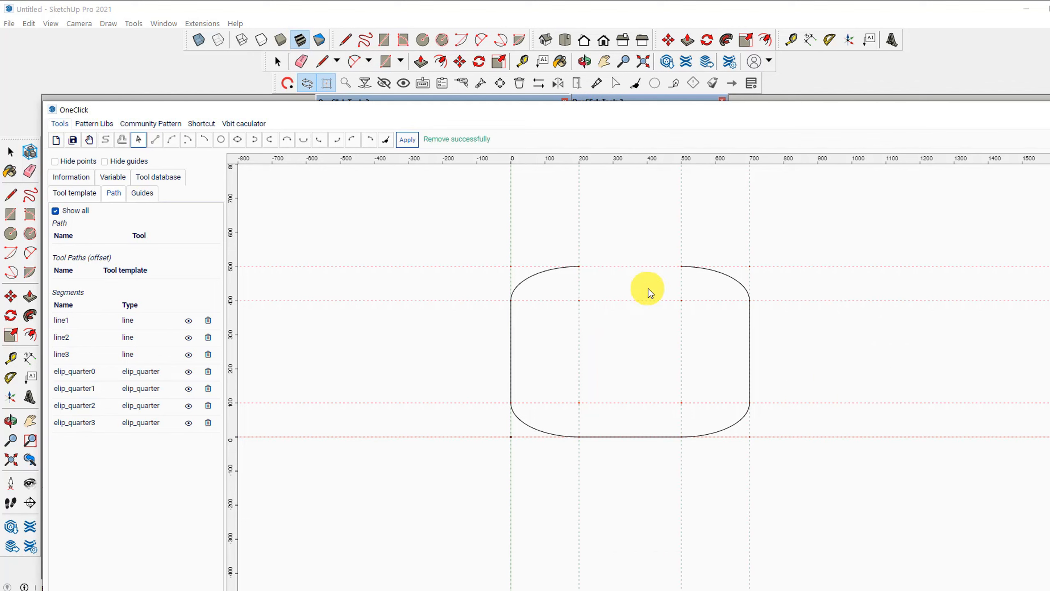
{"action": "left_click", "coordinate": [155, 140]}
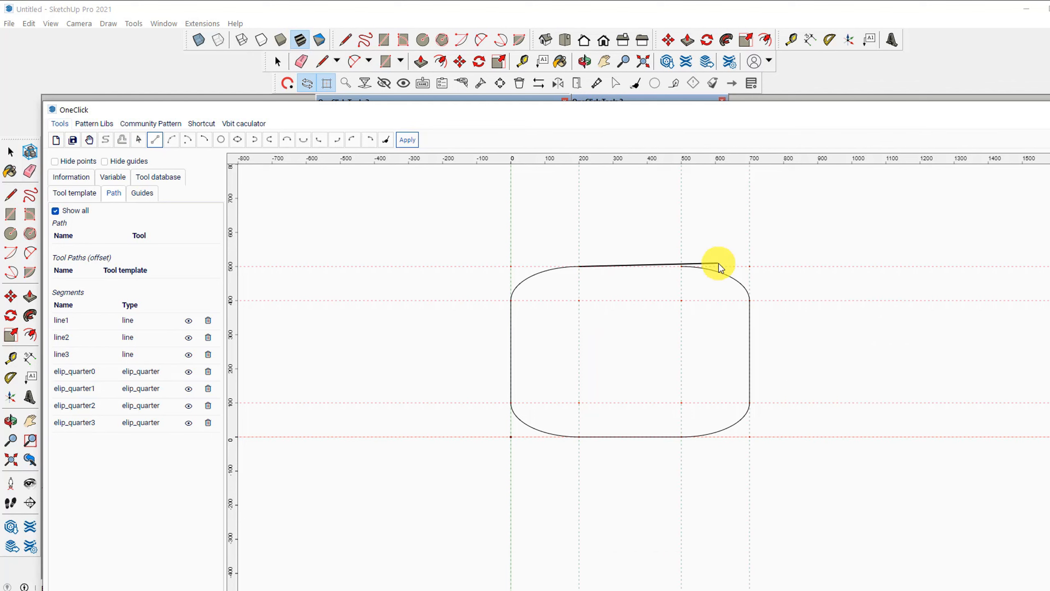
{"action": "left_click", "coordinate": [683, 267]}
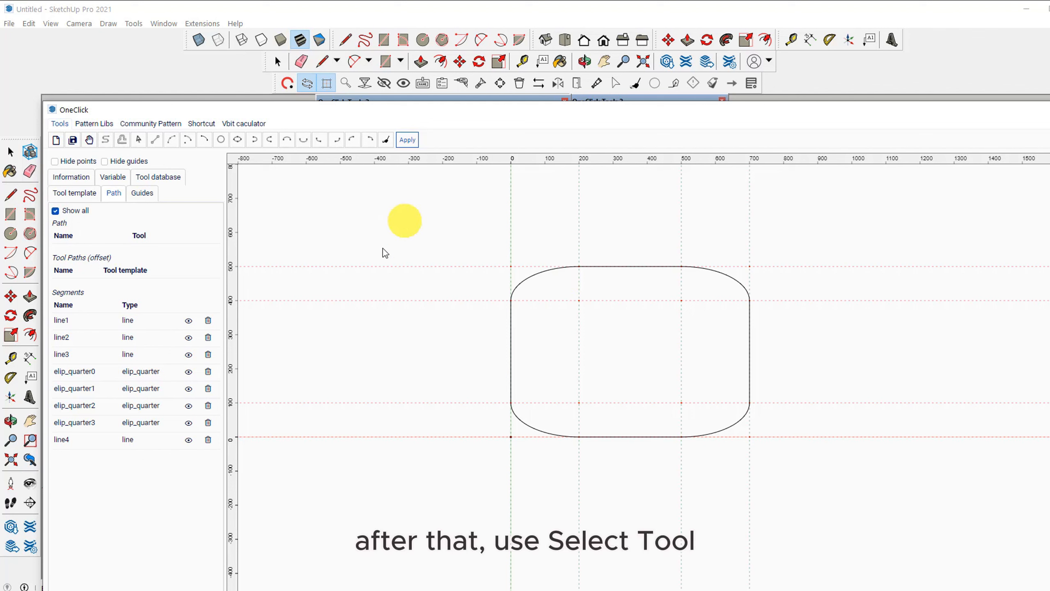
Step: Select all segments of the rounded outline, add them as an Outer loop path and apply the shape to the panel
{"action": "left_click", "coordinate": [138, 141]}
{"action": "left_click_drag", "start_coordinate": [448, 224], "coordinate": [783, 462]}
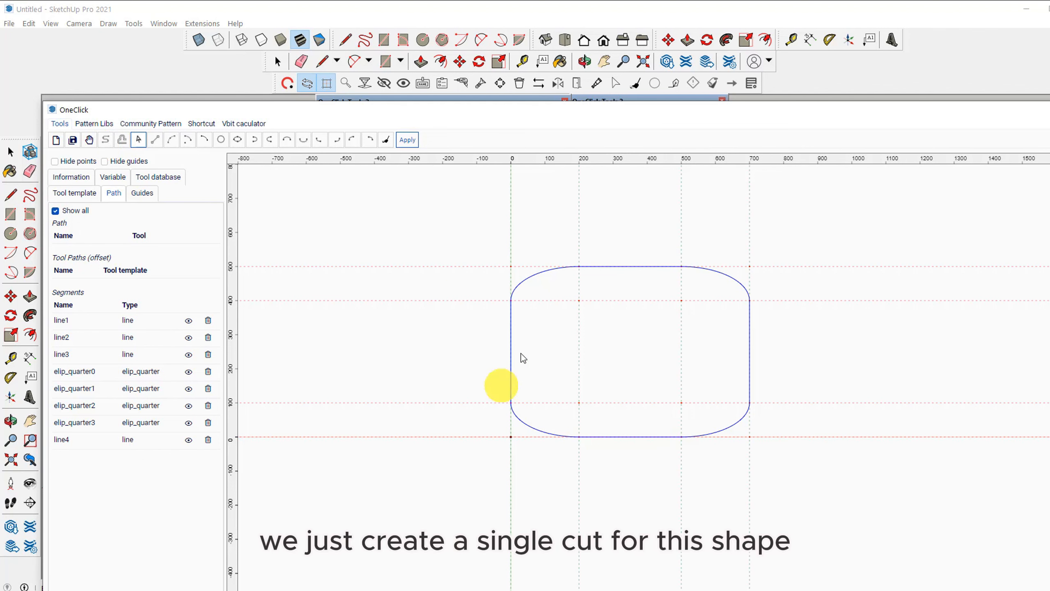
{"action": "left_click", "coordinate": [106, 144]}
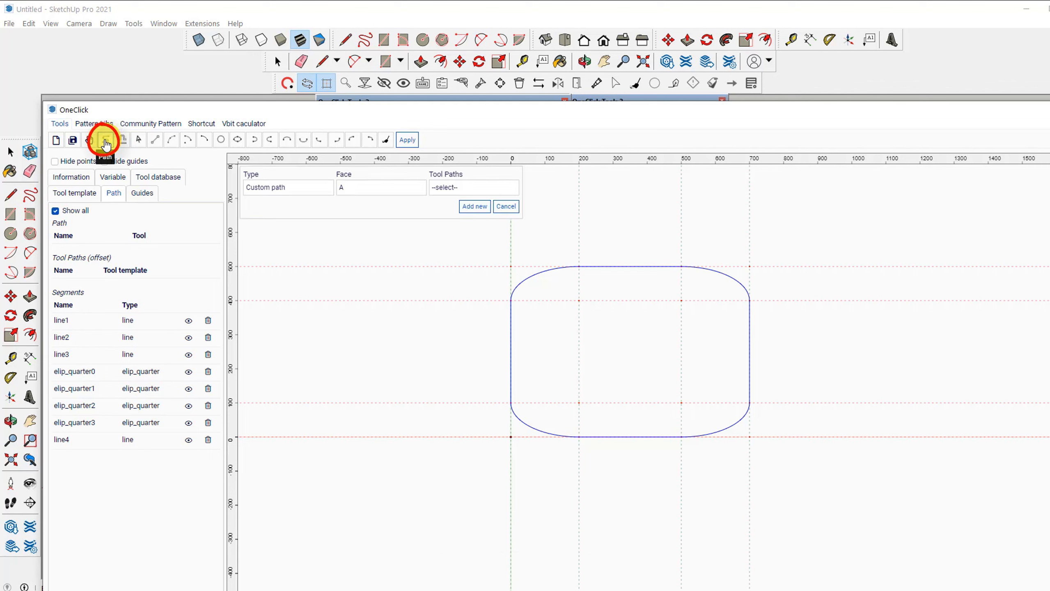
{"action": "left_click", "coordinate": [297, 188]}
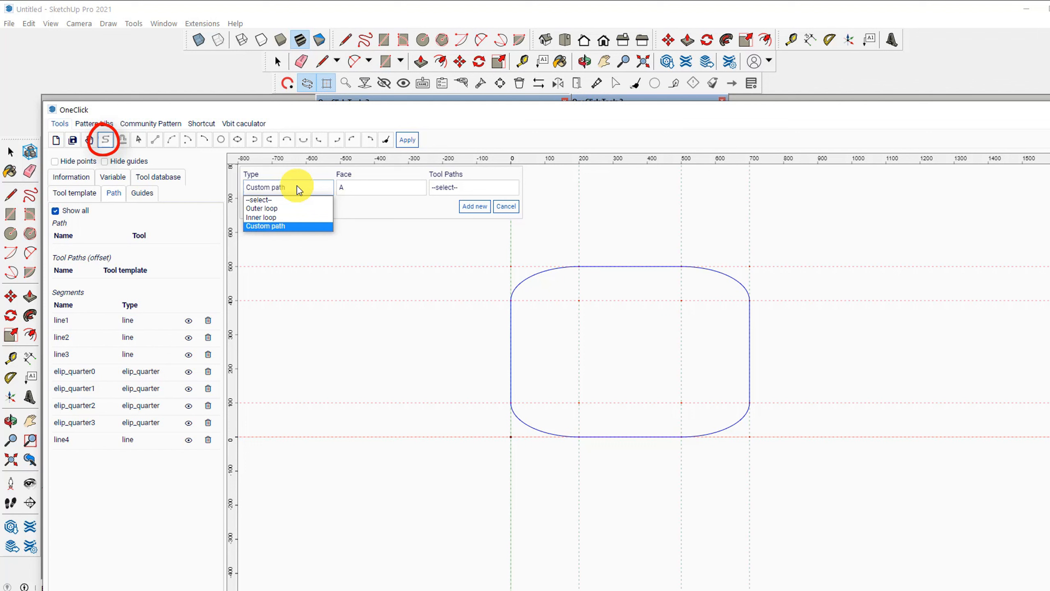
{"action": "left_click", "coordinate": [277, 211]}
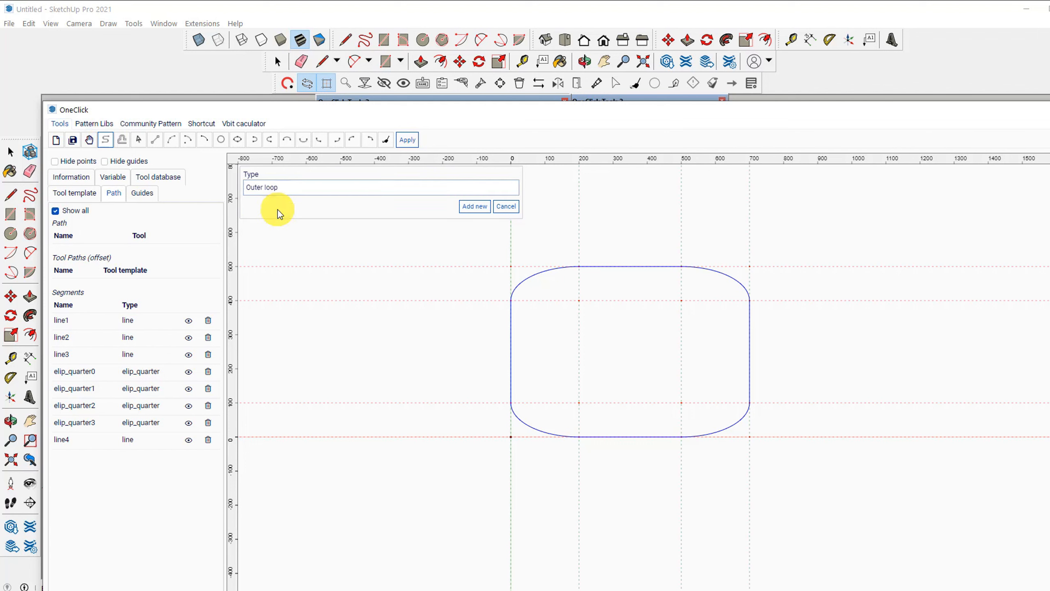
{"action": "left_click", "coordinate": [476, 207]}
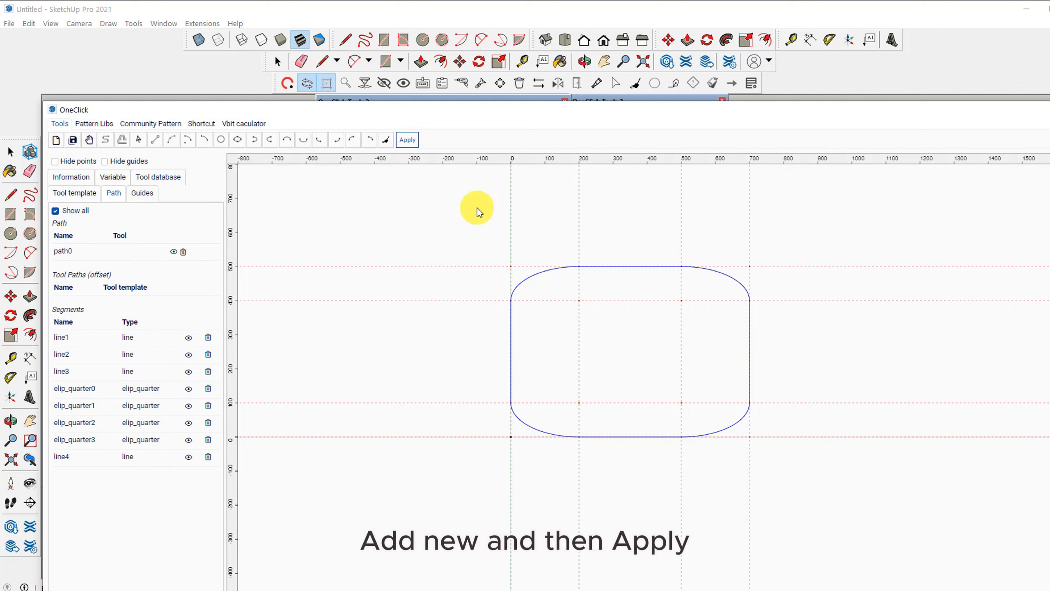
{"action": "left_click", "coordinate": [412, 142]}
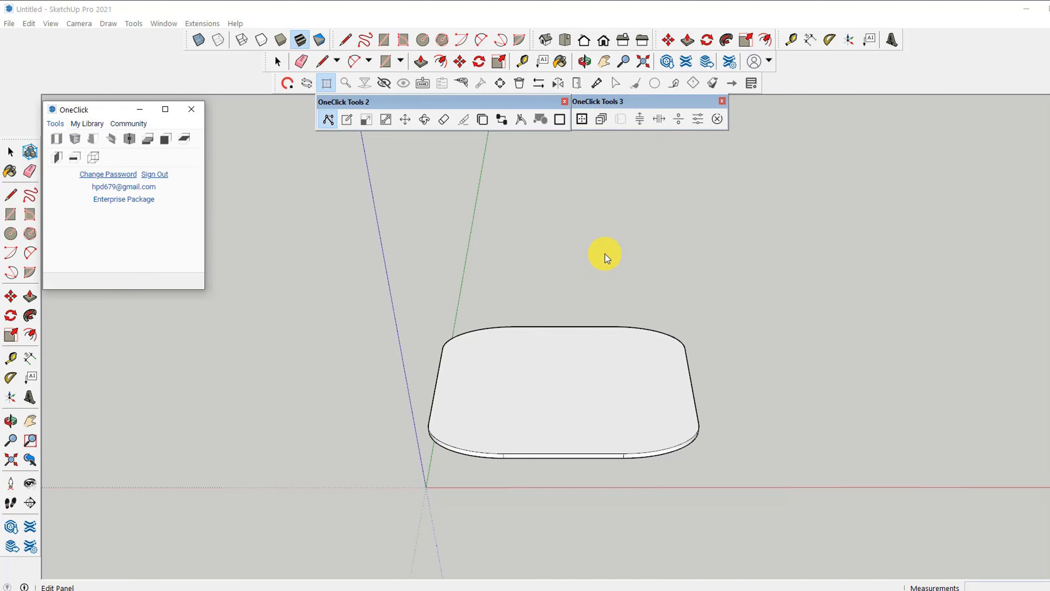
Step: Set the rounded panel's frame width to 1200 and its frame depth to 700 in its properties
{"action": "middle_click_drag", "start_coordinate": [605, 254], "coordinate": [550, 397]}
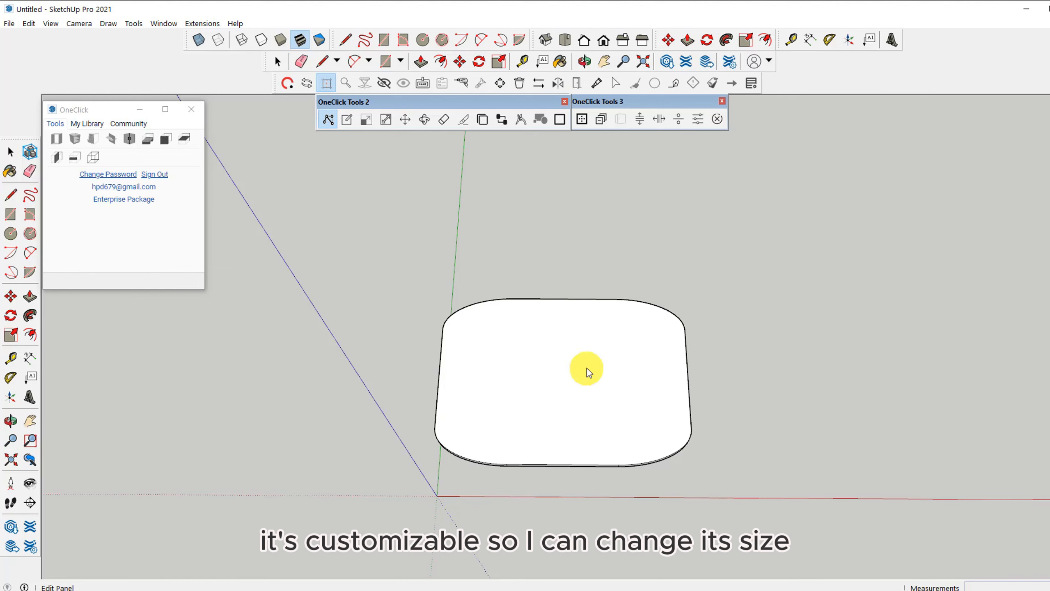
{"action": "left_click", "coordinate": [348, 122]}
{"action": "left_click", "coordinate": [534, 377]}
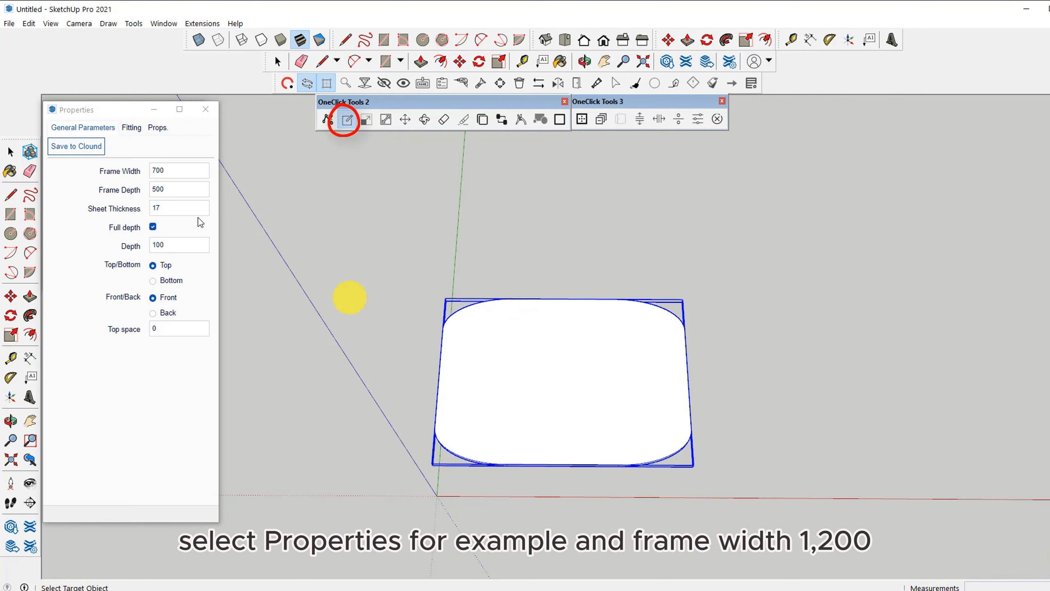
{"action": "double_click", "coordinate": [178, 174]}
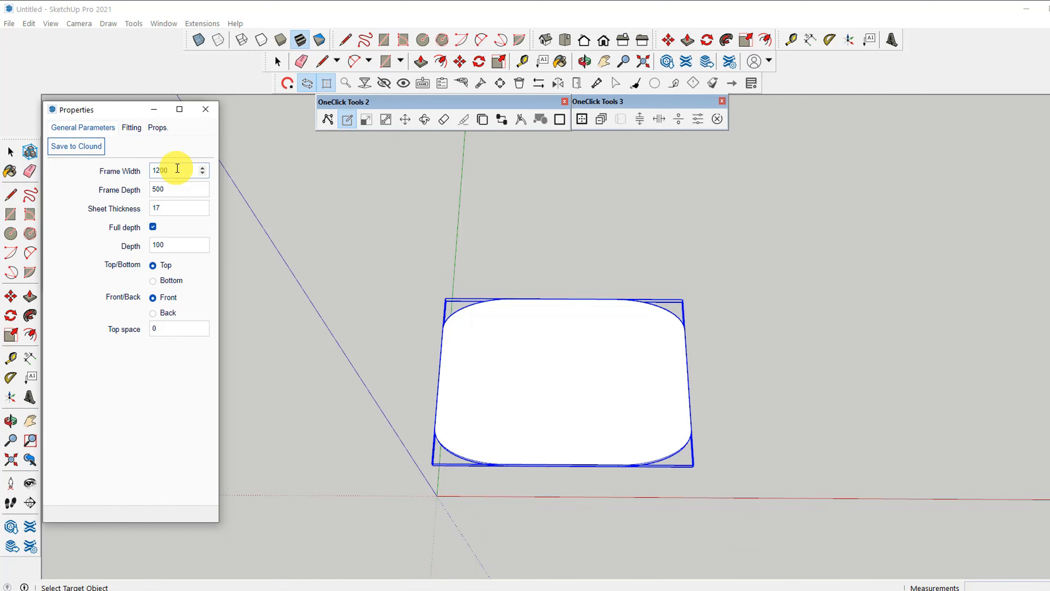
{"action": "key", "text": "Return"}
{"action": "double_click", "coordinate": [170, 189]}
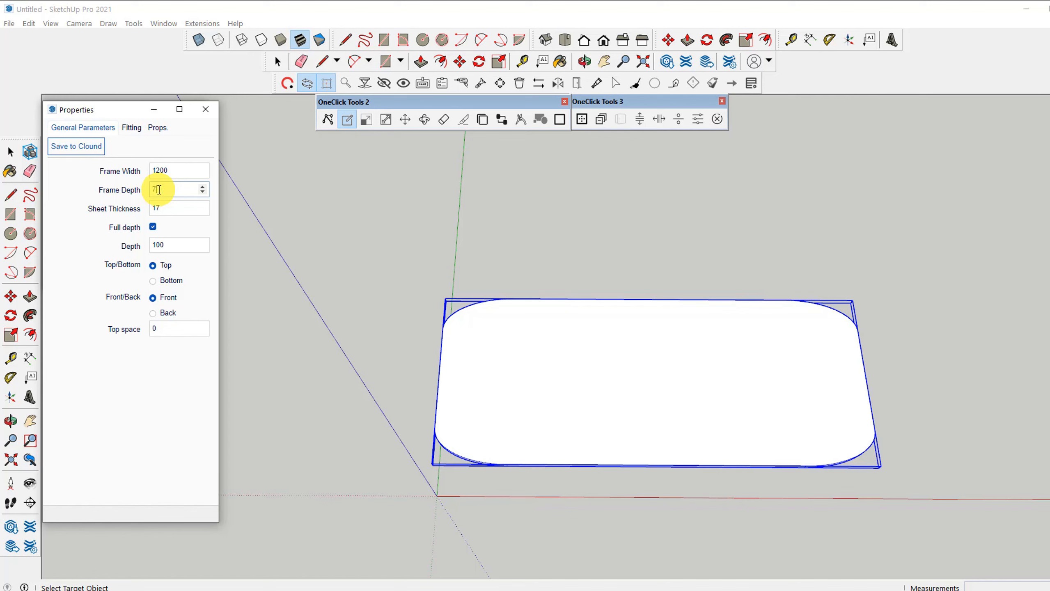
{"action": "type", "text": "700"}
{"action": "key", "text": "Return"}
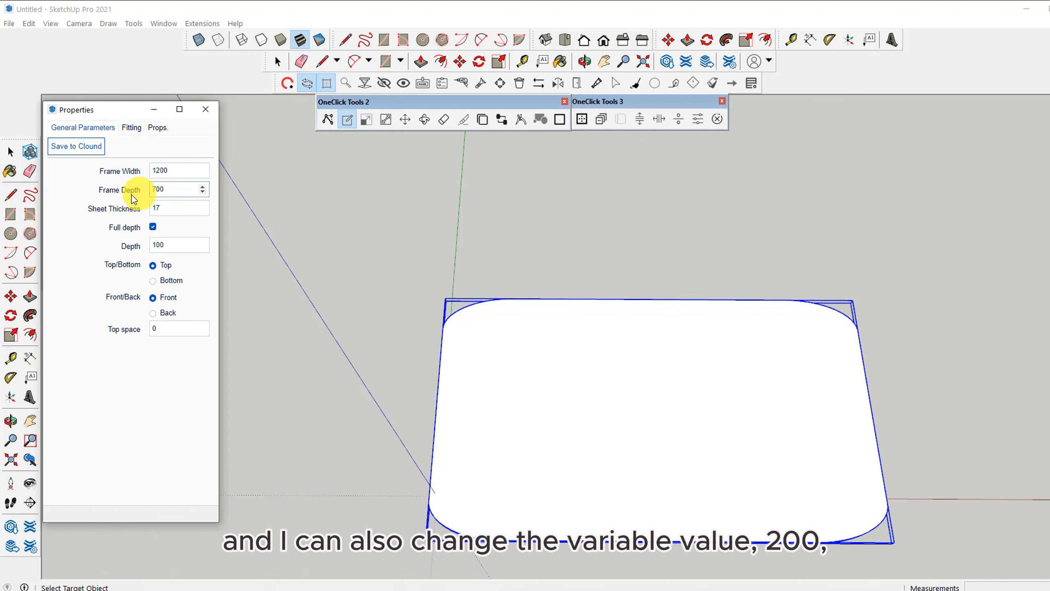
Step: Set the panel's custom variable r to 200 to enlarge its rounded corners
{"action": "left_click", "coordinate": [157, 127]}
{"action": "left_click", "coordinate": [175, 172]}
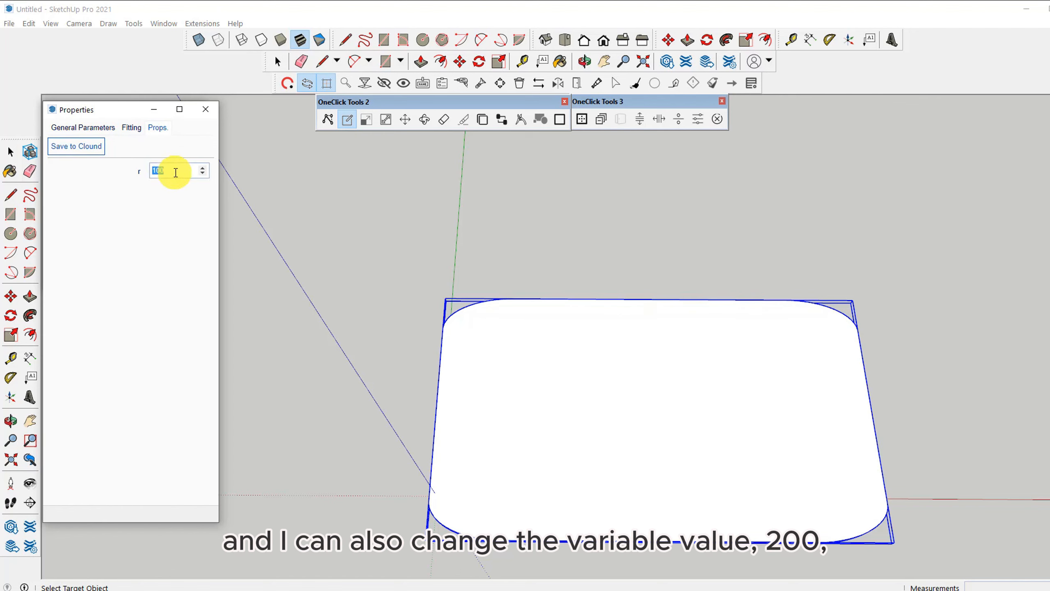
{"action": "type", "text": "200"}
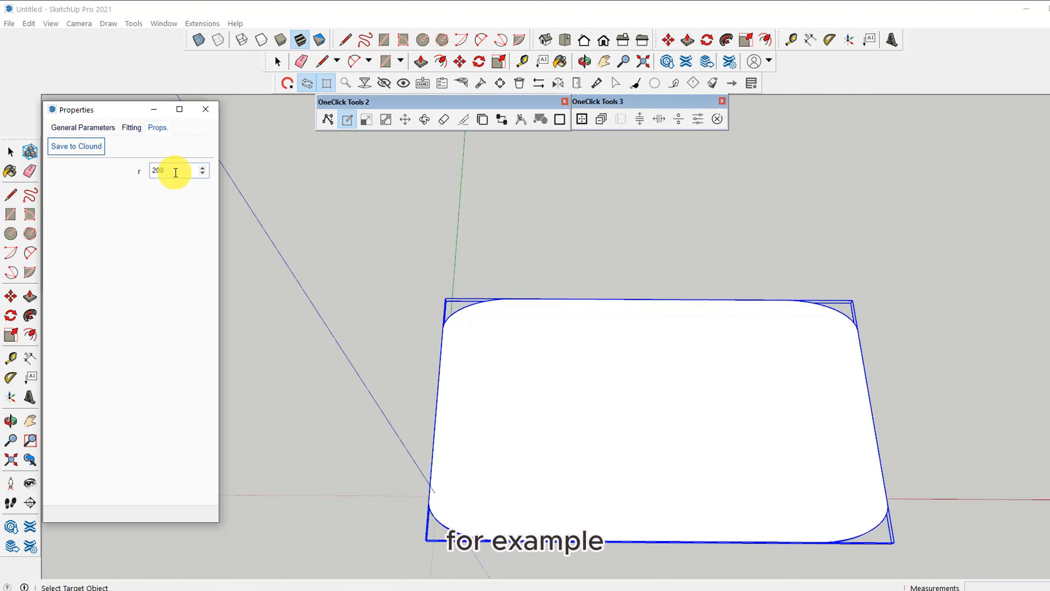
{"action": "key", "text": "Return"}
{"action": "left_click", "coordinate": [638, 360]}
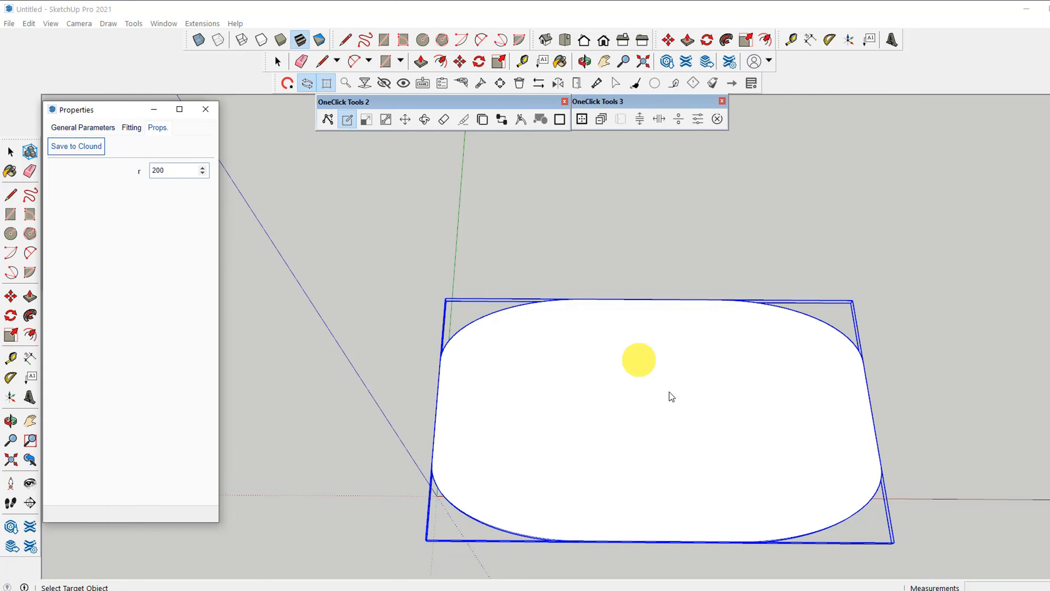
{"action": "left_click", "coordinate": [657, 269]}
{"action": "middle_click_drag", "start_coordinate": [594, 552], "coordinate": [605, 531]}
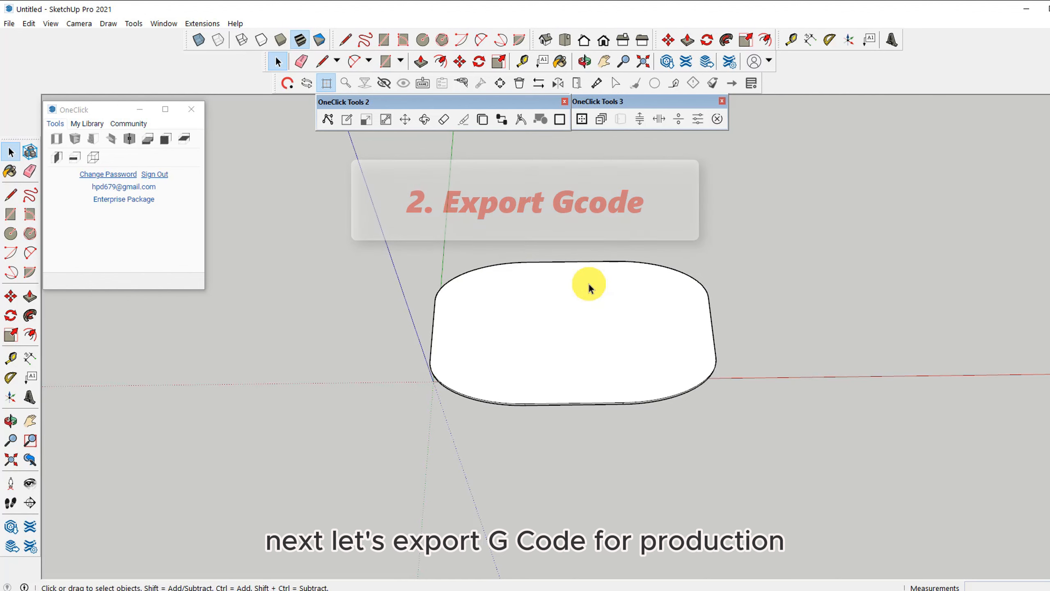
Step: Paint the rounded panel with the light beige material already in the model and rename that material 101SH
{"action": "left_click", "coordinate": [11, 171]}
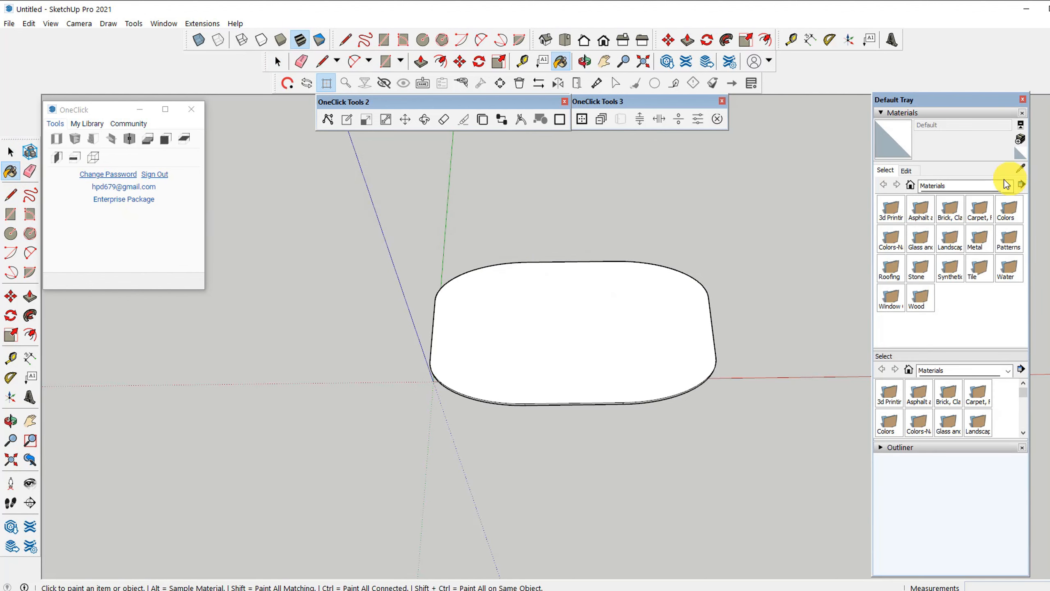
{"action": "left_click", "coordinate": [1020, 140]}
{"action": "left_click", "coordinate": [410, 418]}
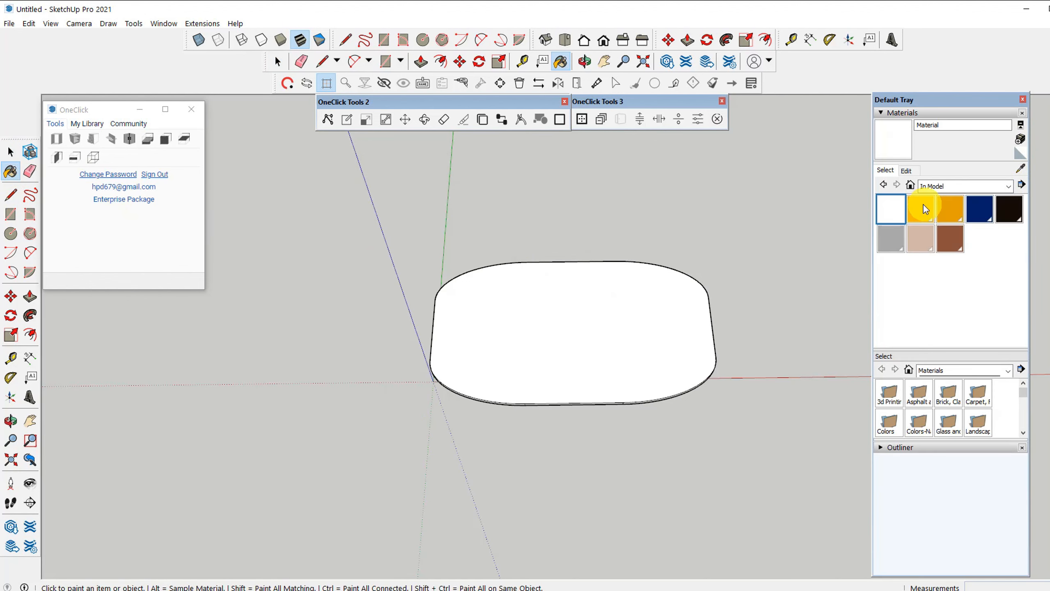
{"action": "left_click", "coordinate": [688, 294]}
{"action": "mouse_move", "coordinate": [921, 125]}
{"action": "left_mouse_down"}
{"action": "mouse_move", "coordinate": [959, 124]}
{"action": "mouse_move", "coordinate": [900, 128]}
{"action": "left_mouse_up"}
{"action": "type", "text": "101SH"}
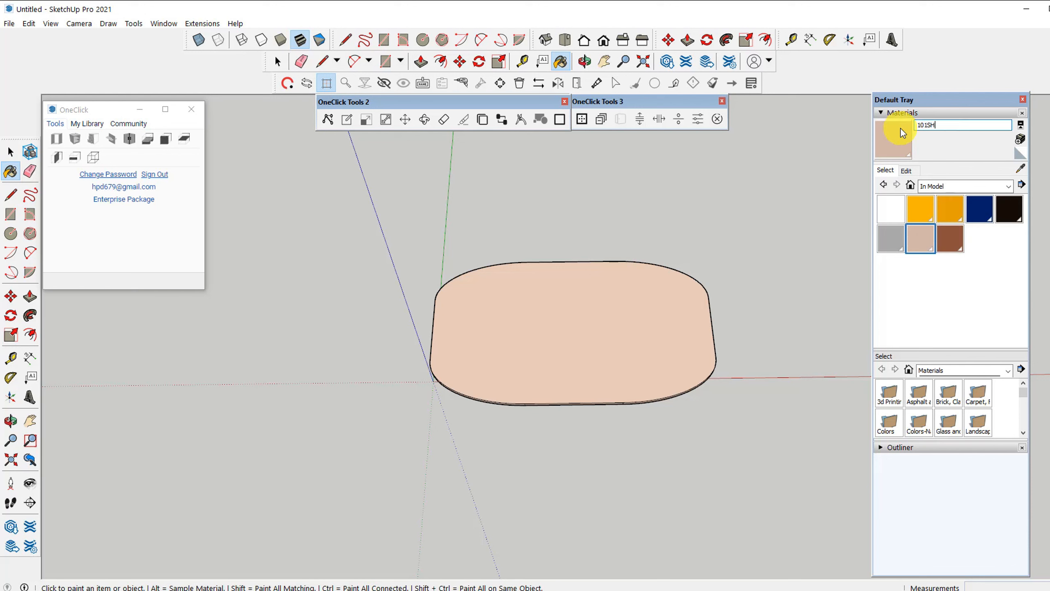
{"action": "left_click", "coordinate": [581, 367]}
{"action": "key", "text": "space"}
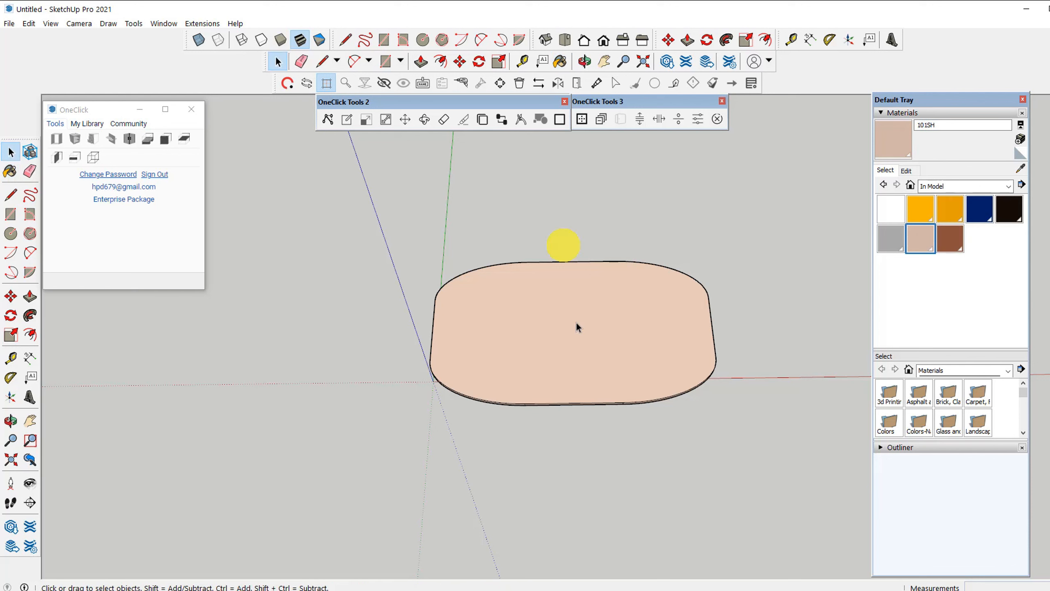
Step: Run nesting on the rounded panel for all materials, stop it once the part is placed, and check the Sheet 1 layout
{"action": "left_click", "coordinate": [490, 302]}
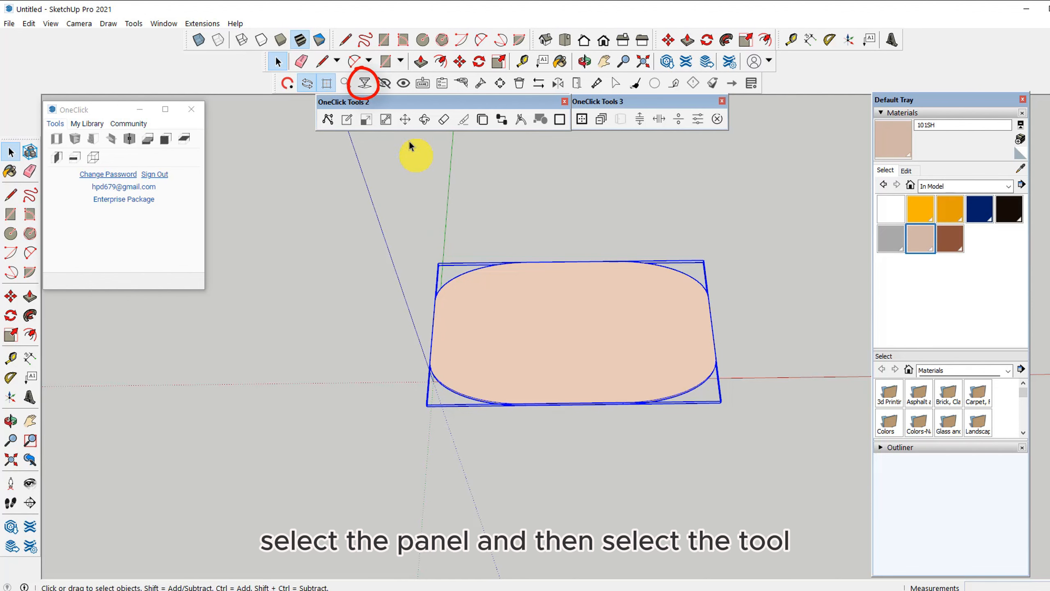
{"action": "left_click", "coordinate": [365, 85]}
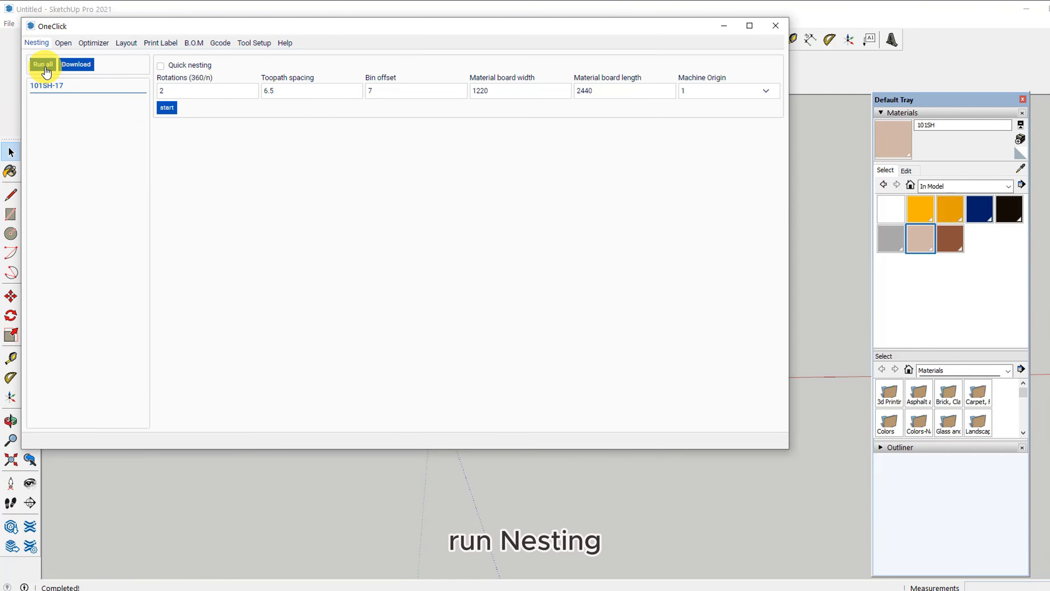
{"action": "left_click", "coordinate": [45, 66]}
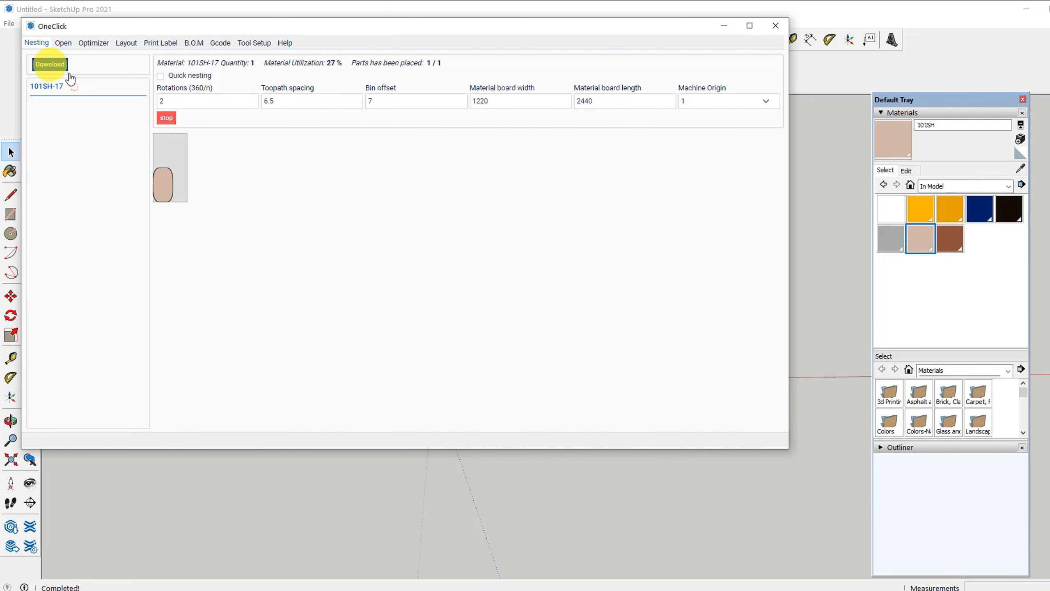
{"action": "left_click", "coordinate": [167, 119]}
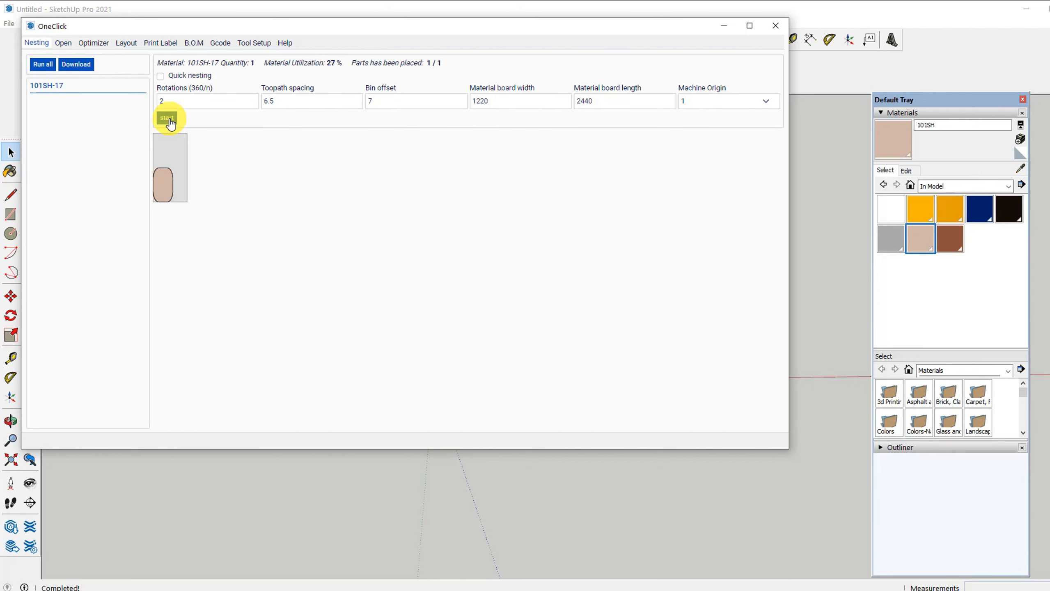
{"action": "left_click", "coordinate": [126, 47]}
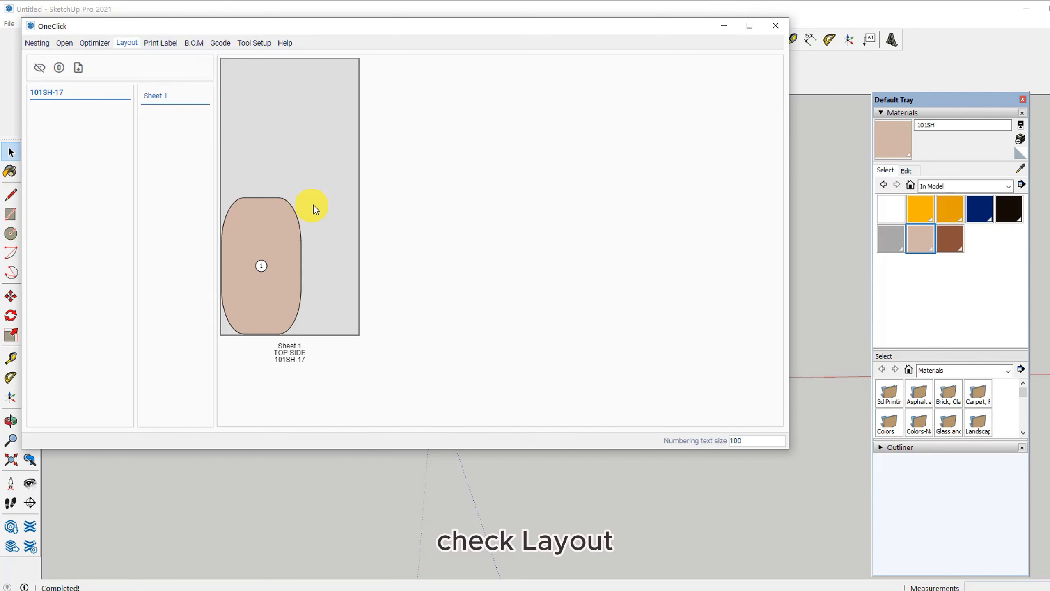
{"action": "scroll", "coordinate": [316, 263], "scroll_direction": "up", "scroll_amount": 8}
{"action": "left_click_drag", "start_coordinate": [436, 330], "coordinate": [511, 282]}
{"action": "scroll", "coordinate": [414, 222], "scroll_direction": "up", "scroll_amount": 1}
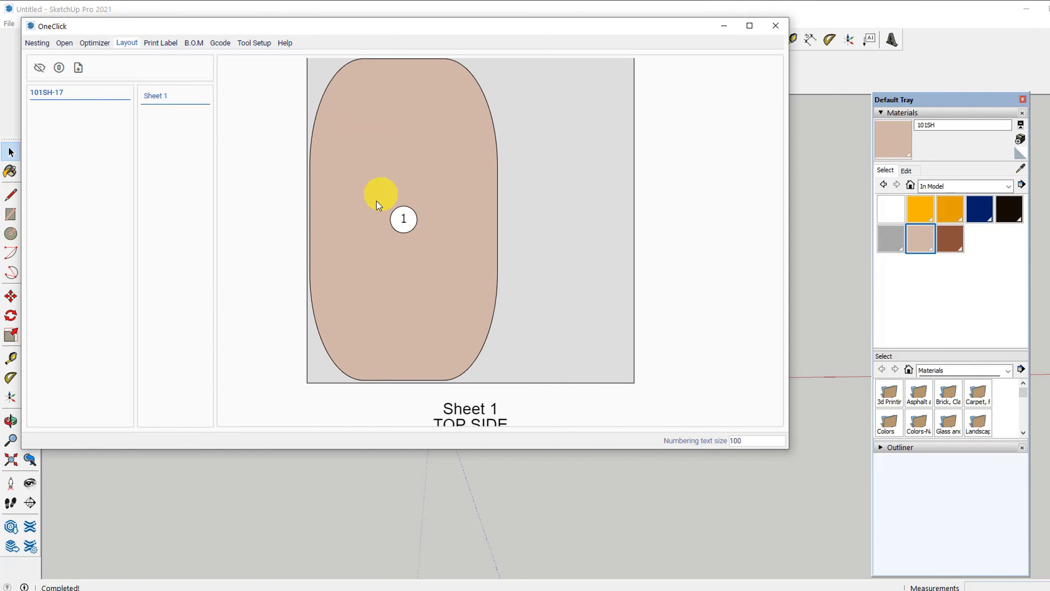
Step: Assign the CNC tool database to the nested panel's toolpaths and download the G-code
{"action": "left_click", "coordinate": [220, 43]}
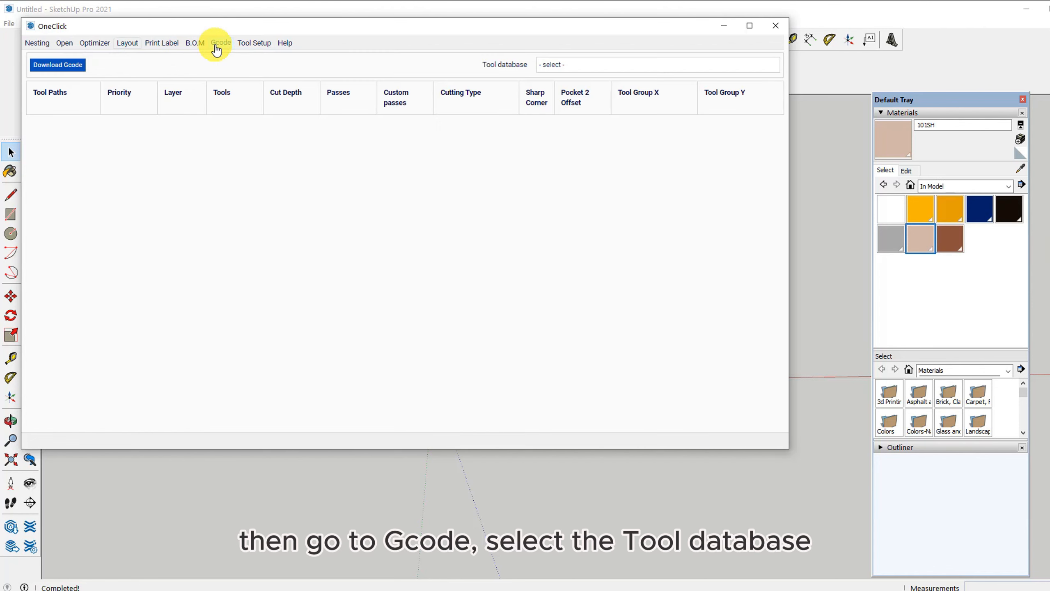
{"action": "left_click", "coordinate": [558, 64]}
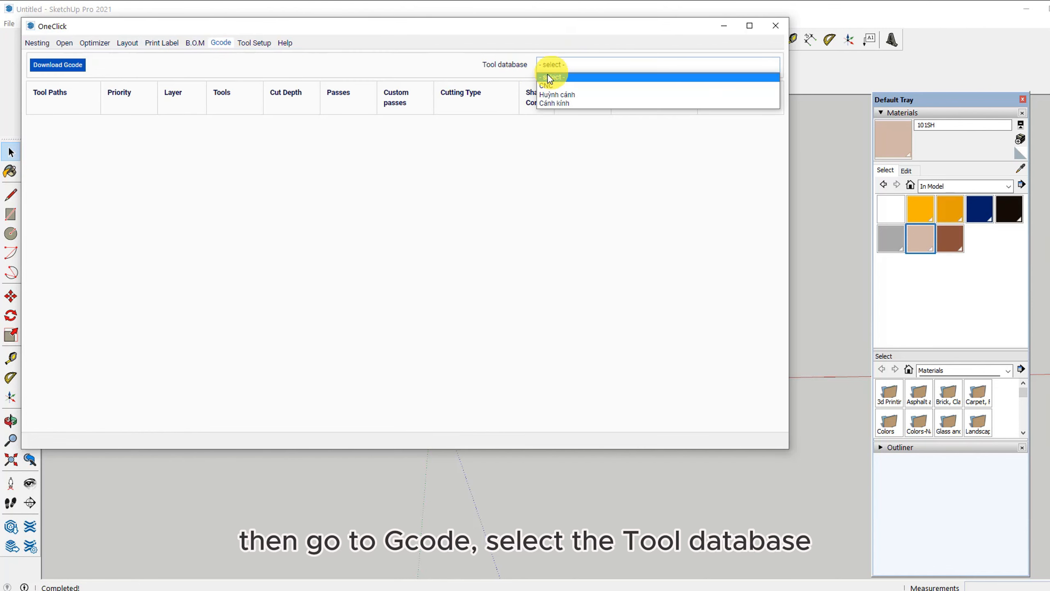
{"action": "left_click", "coordinate": [550, 87]}
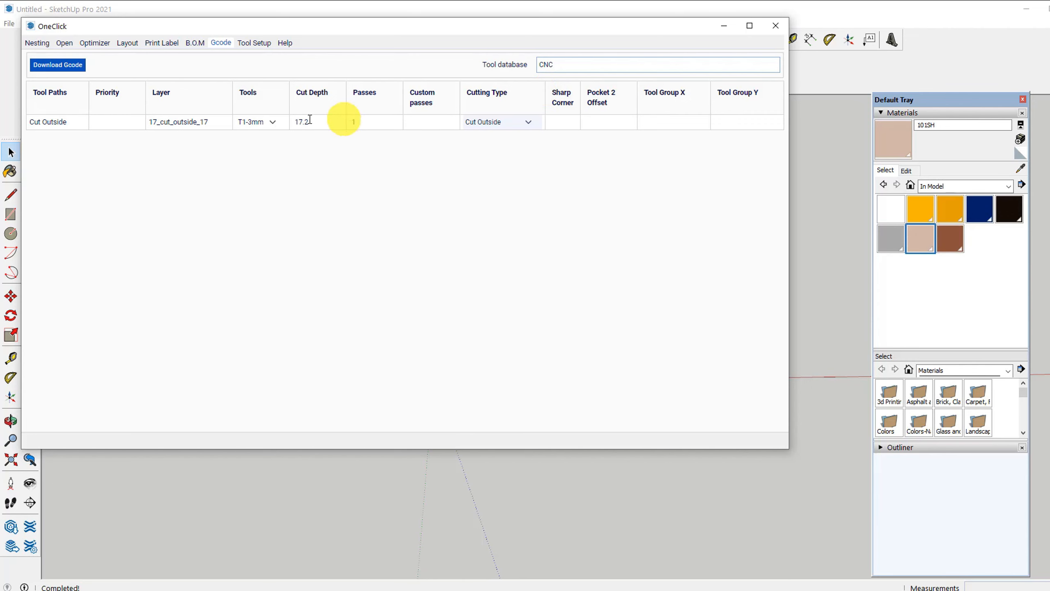
{"action": "left_click", "coordinate": [64, 66]}
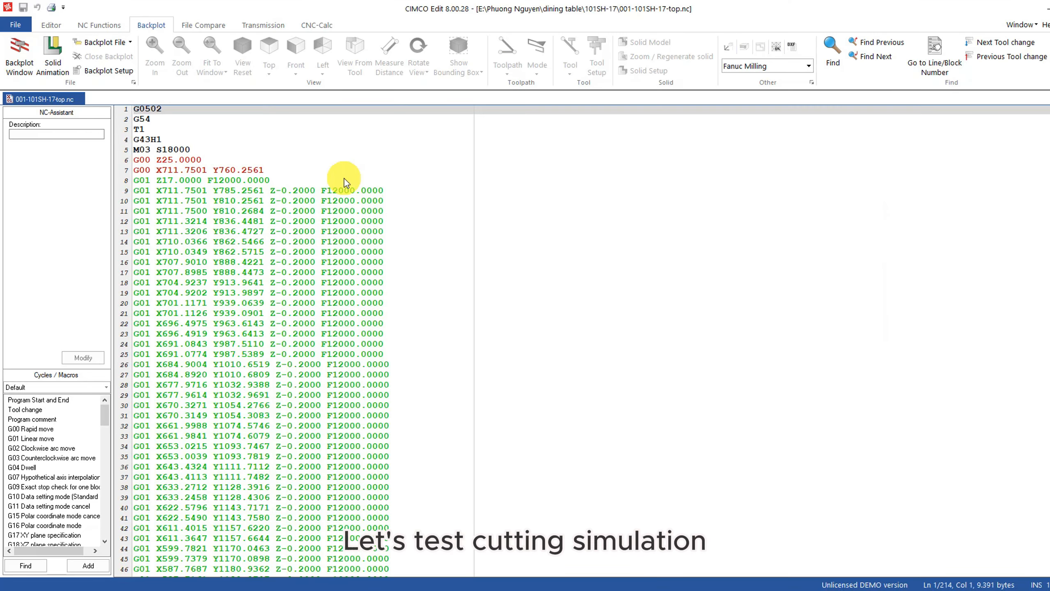
Step: Backplot 001-101SH-17-top.nc in CIMCO Edit and play the cutting simulation
{"action": "left_click", "coordinate": [20, 56]}
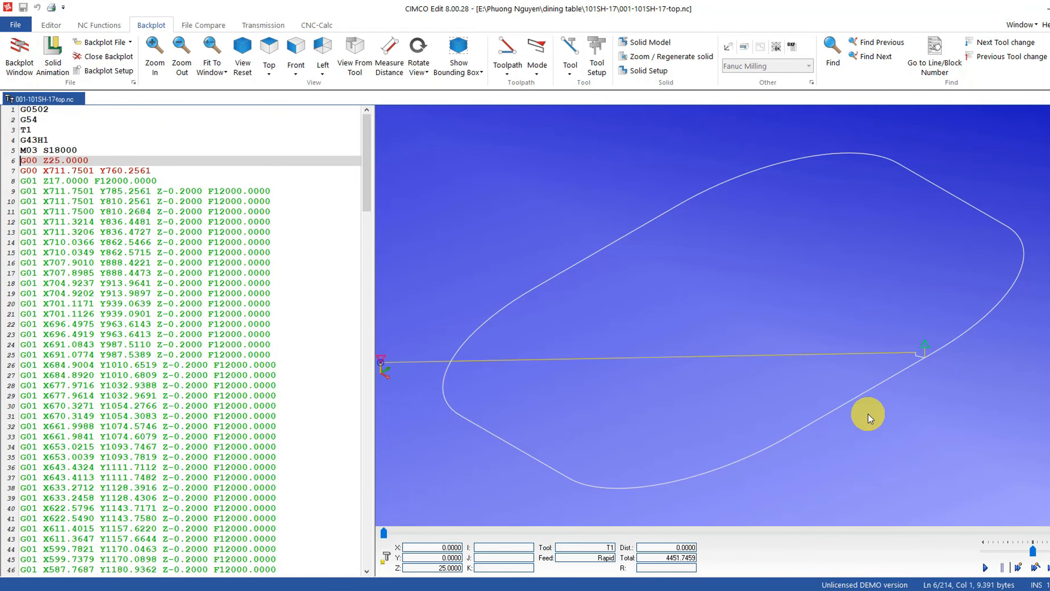
{"action": "left_click", "coordinate": [985, 567]}
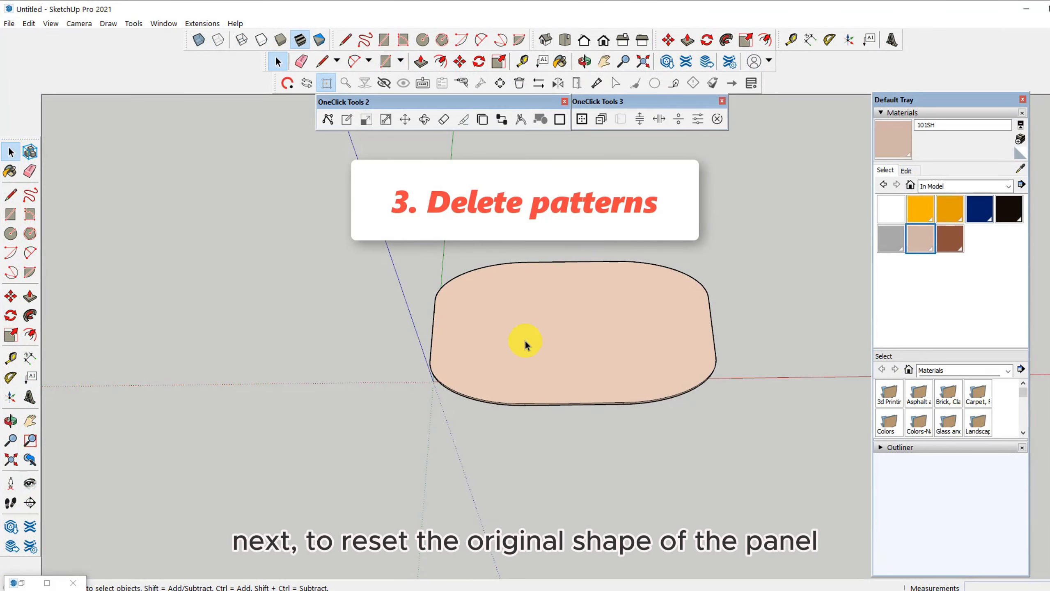
Step: In SketchUp, open the panel for editing with the Edit panel tool and delete its patterns to restore the original rectangular shape
{"action": "left_click", "coordinate": [327, 121]}
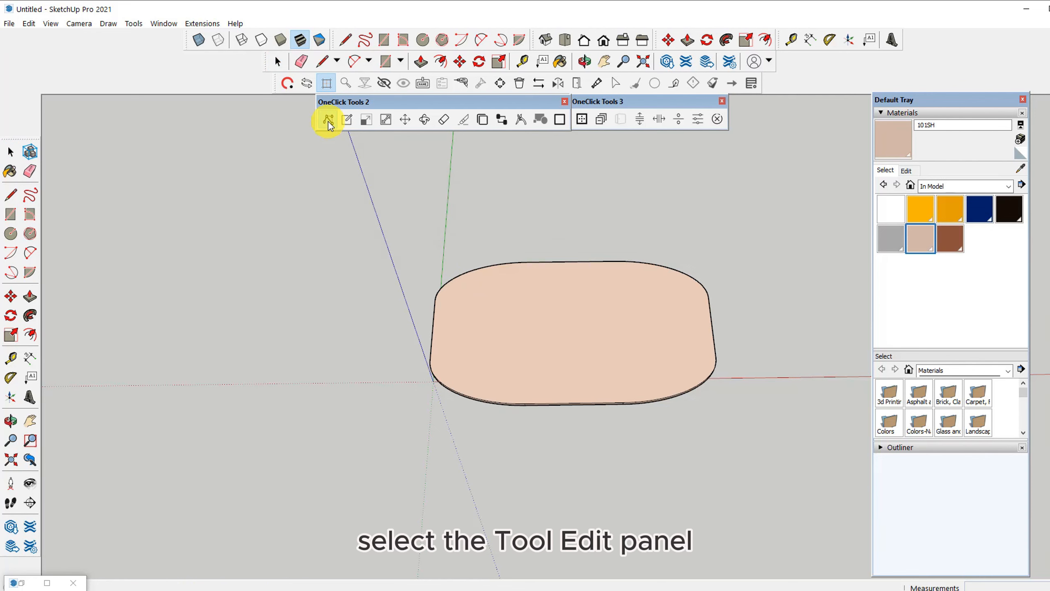
{"action": "left_click", "coordinate": [569, 310]}
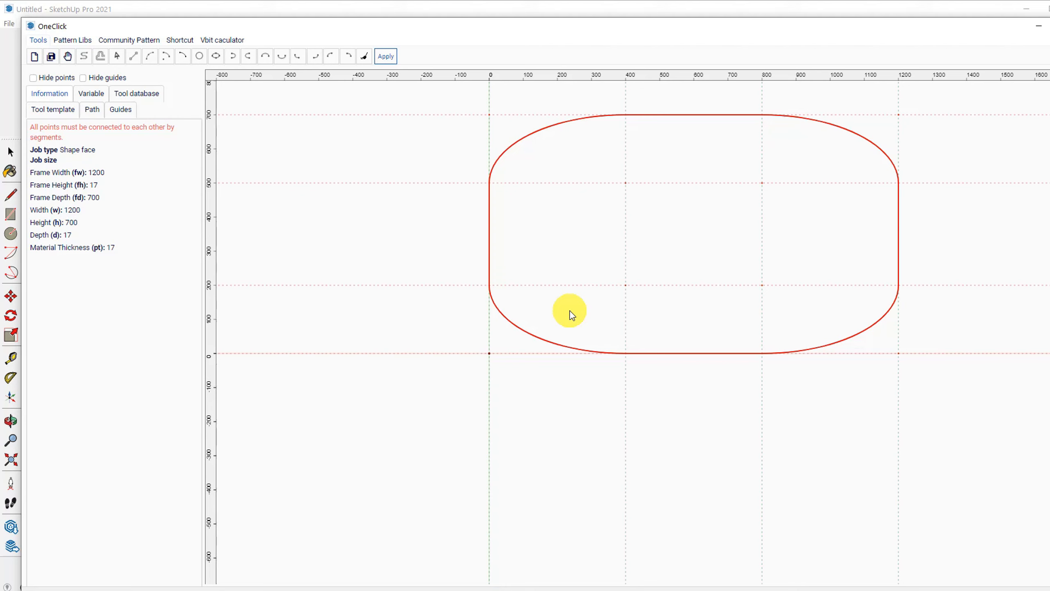
{"action": "left_click", "coordinate": [364, 60]}
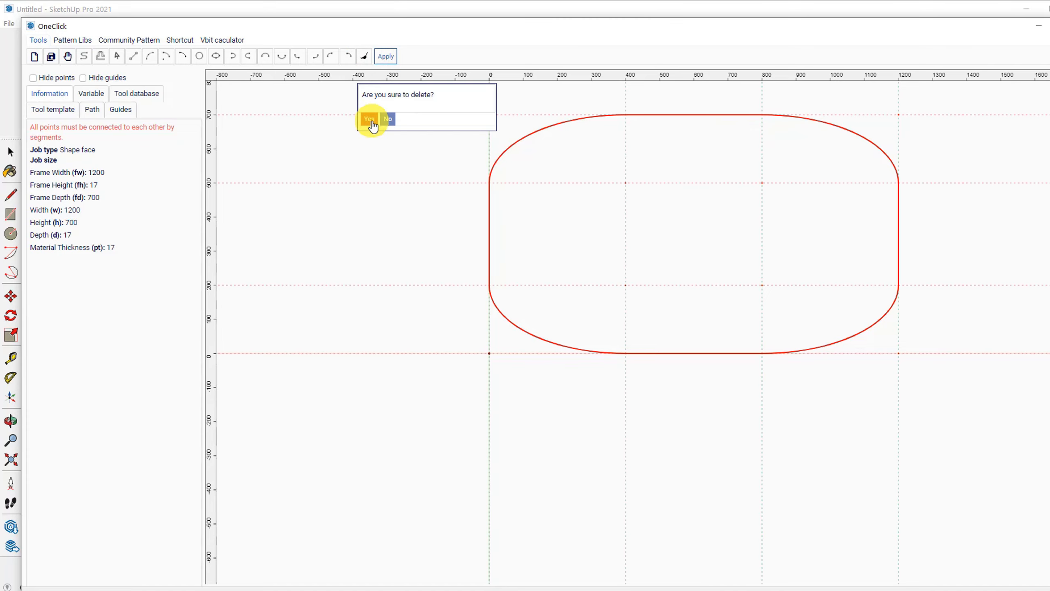
{"action": "left_click", "coordinate": [371, 120]}
{"action": "left_click_drag", "start_coordinate": [456, 26], "coordinate": [492, 416]}
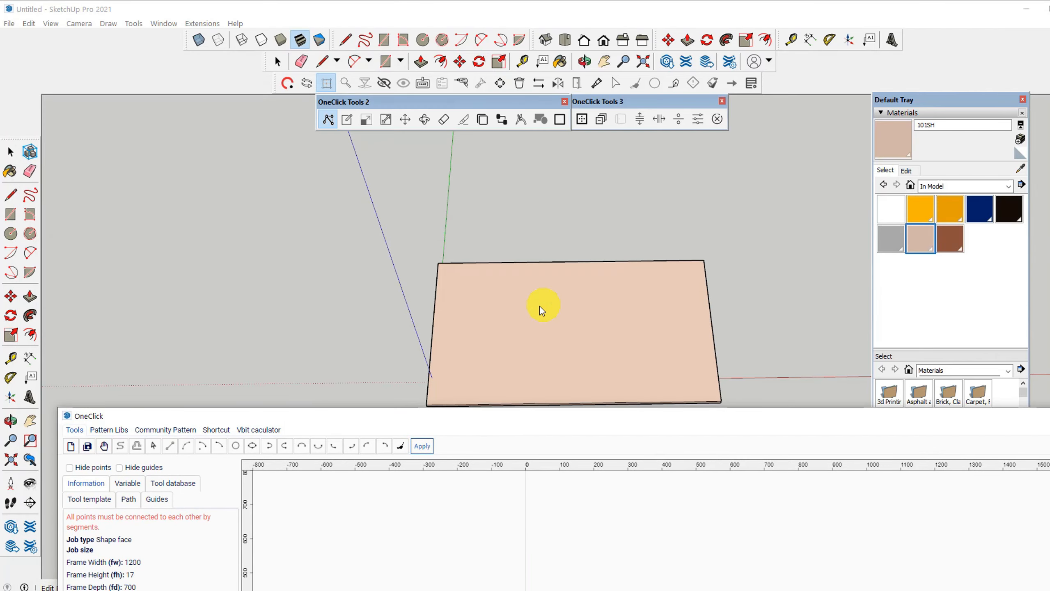
{"action": "left_click", "coordinate": [961, 363]}
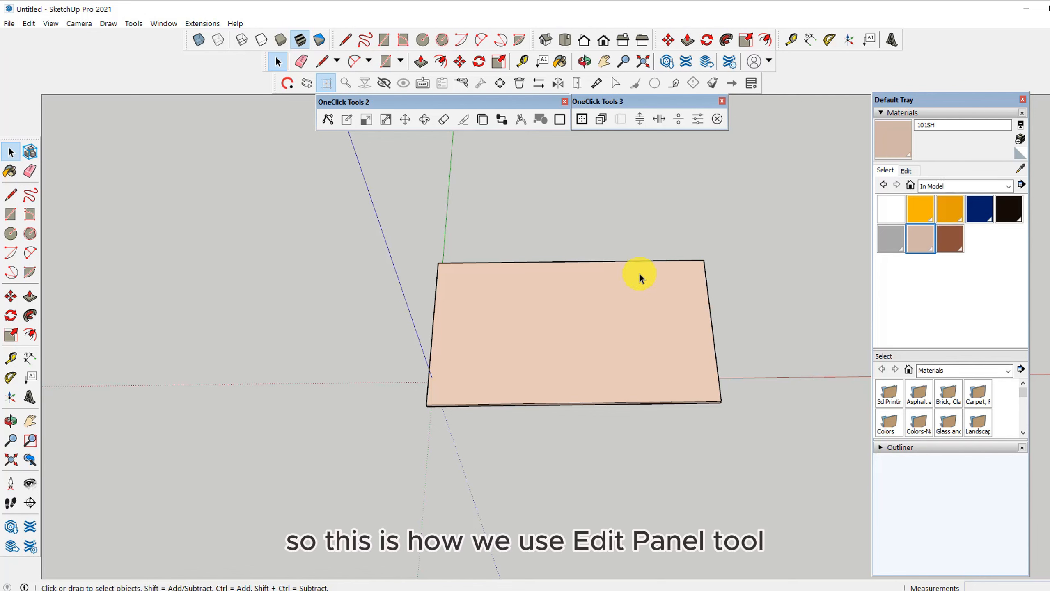